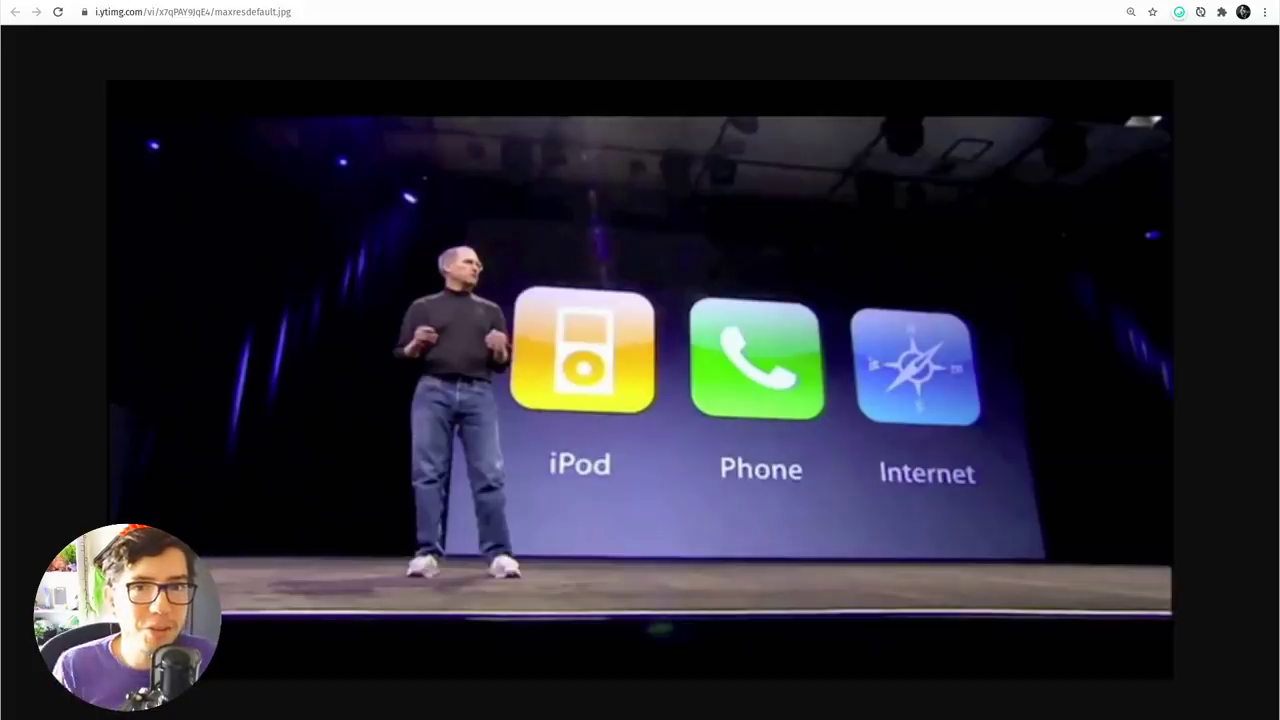
# Step: View the Blender commit page about making rendering of pure emissive colors optional in the image editor
pyautogui.click(255, 2)
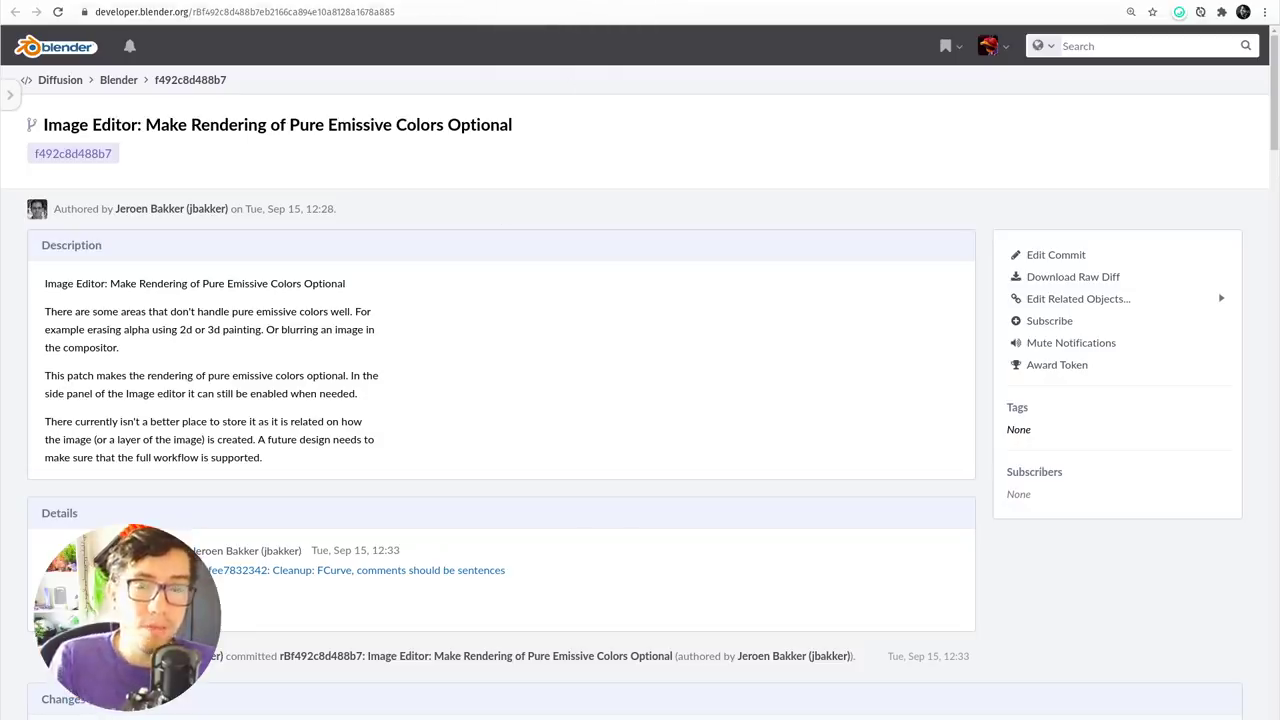
pyautogui.click(495, 4)
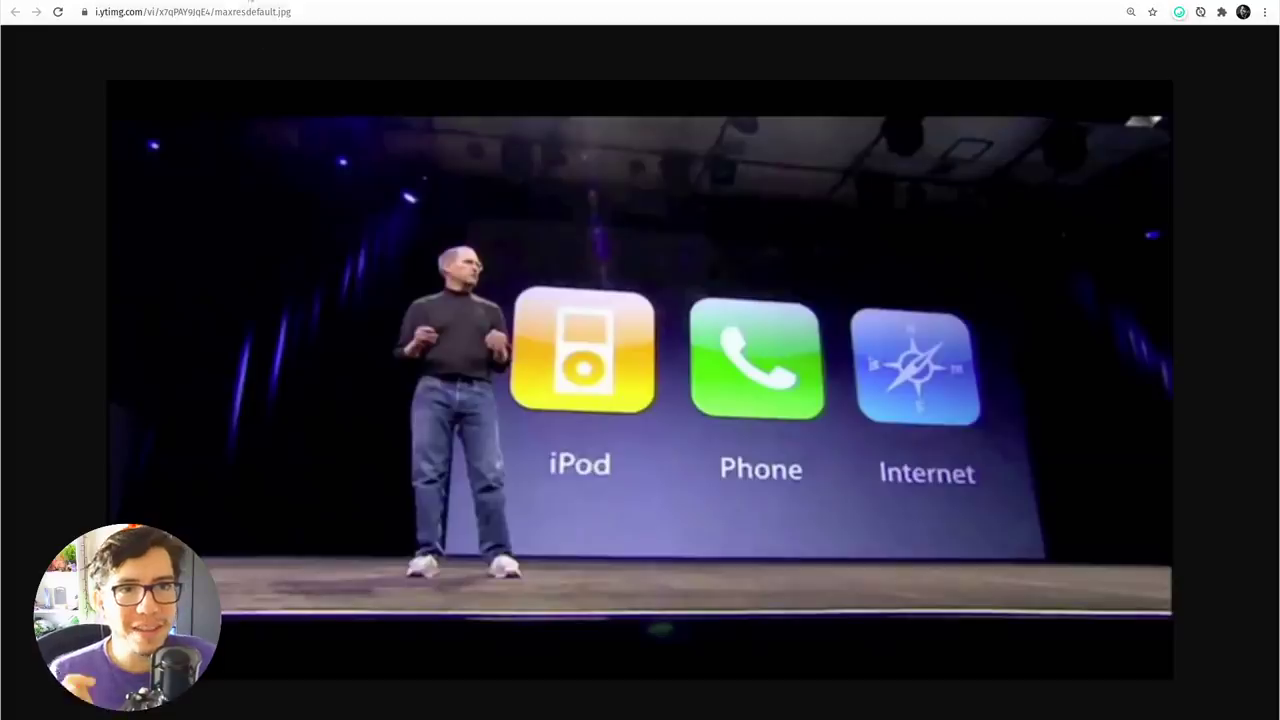
pyautogui.click(532, 1)
pyautogui.rightClick(750, 3)
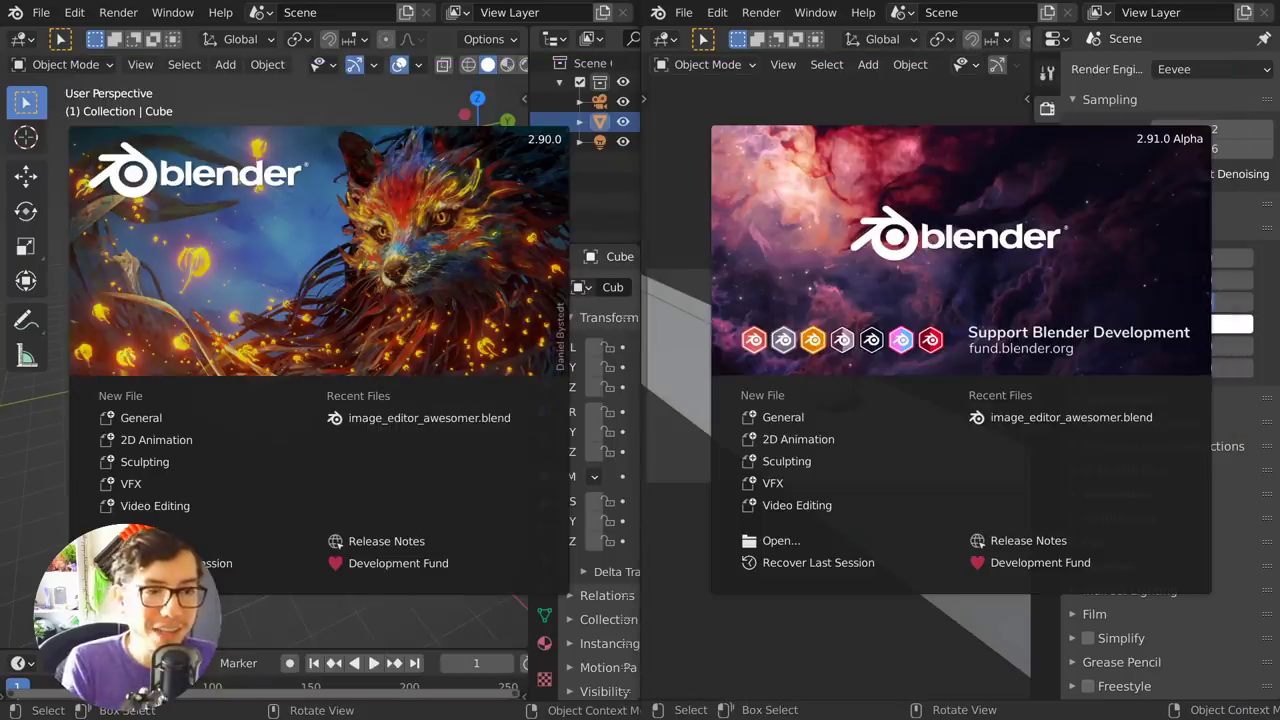
# Step: Switch to Blender and open image_editor_awesomer.blend from the file manager in the 2.90.0 instance
pyautogui.keyDown('alt'); pyautogui.moveTo(592, 690); pyautogui.dragTo(644, 253); pyautogui.keyUp('alt')
pyautogui.click(449, 289)
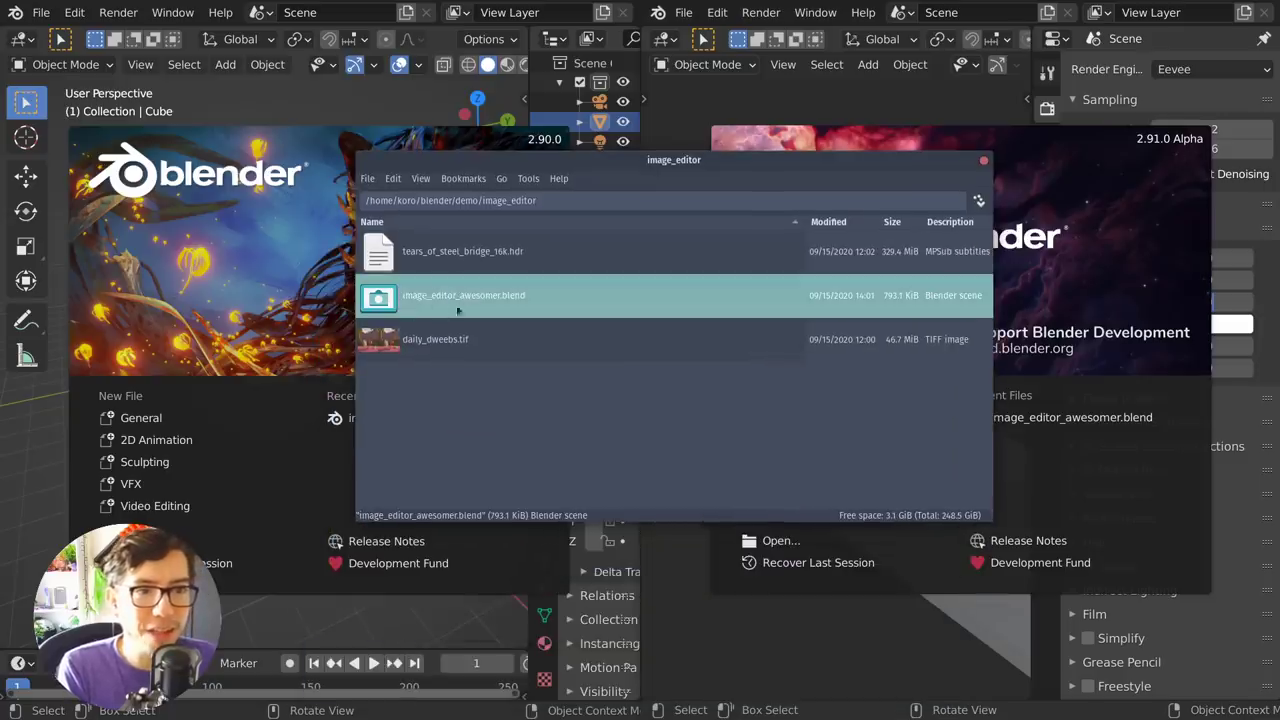
pyautogui.keyDown('alt'); pyautogui.moveTo(480, 261); pyautogui.dragTo(543, 532); pyautogui.keyUp('alt')
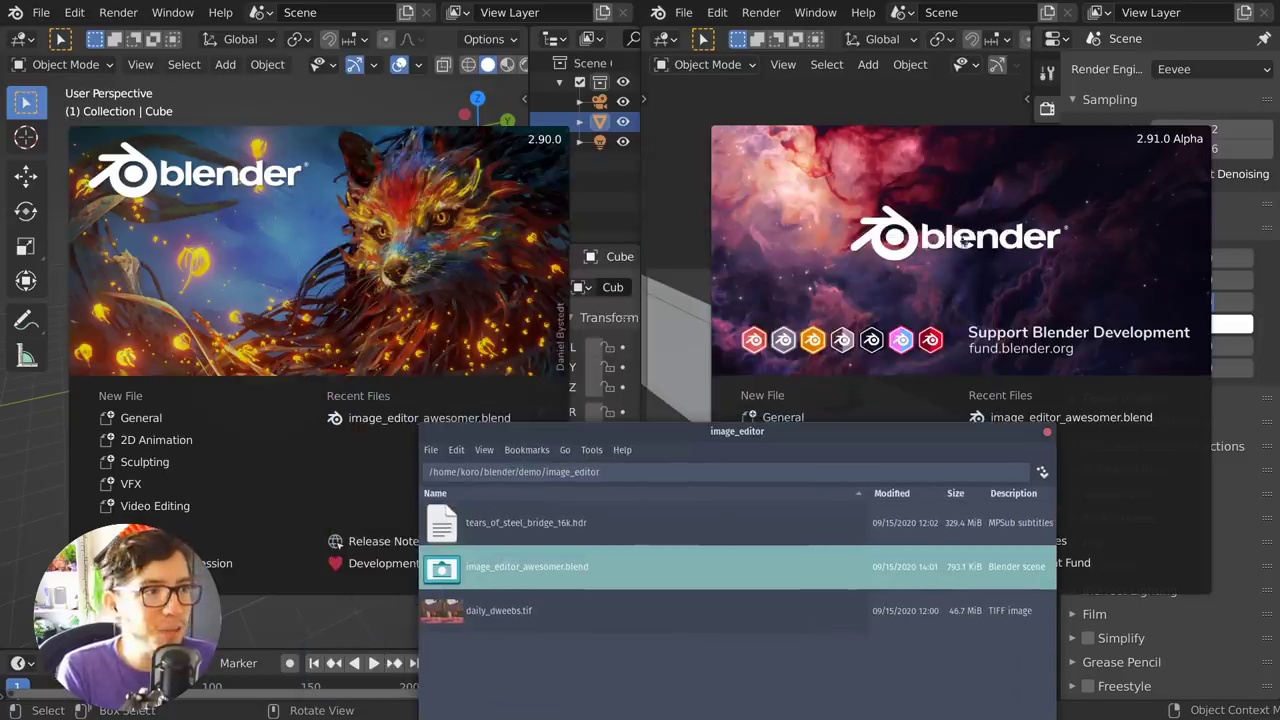
pyautogui.keyDown('alt'); pyautogui.moveTo(713, 533); pyautogui.dragTo(772, 376); pyautogui.keyUp('alt')
pyautogui.moveTo(574, 416); pyautogui.dragTo(307, 232)
pyautogui.click(307, 232)
# Step: Open image_editor_awesomer.blend in the 2.91.0 Alpha instance without saving the current changes
pyautogui.click(723, 507)
pyautogui.click(593, 415)
pyautogui.moveTo(593, 415); pyautogui.dragTo(812, 172)
pyautogui.click(812, 172)
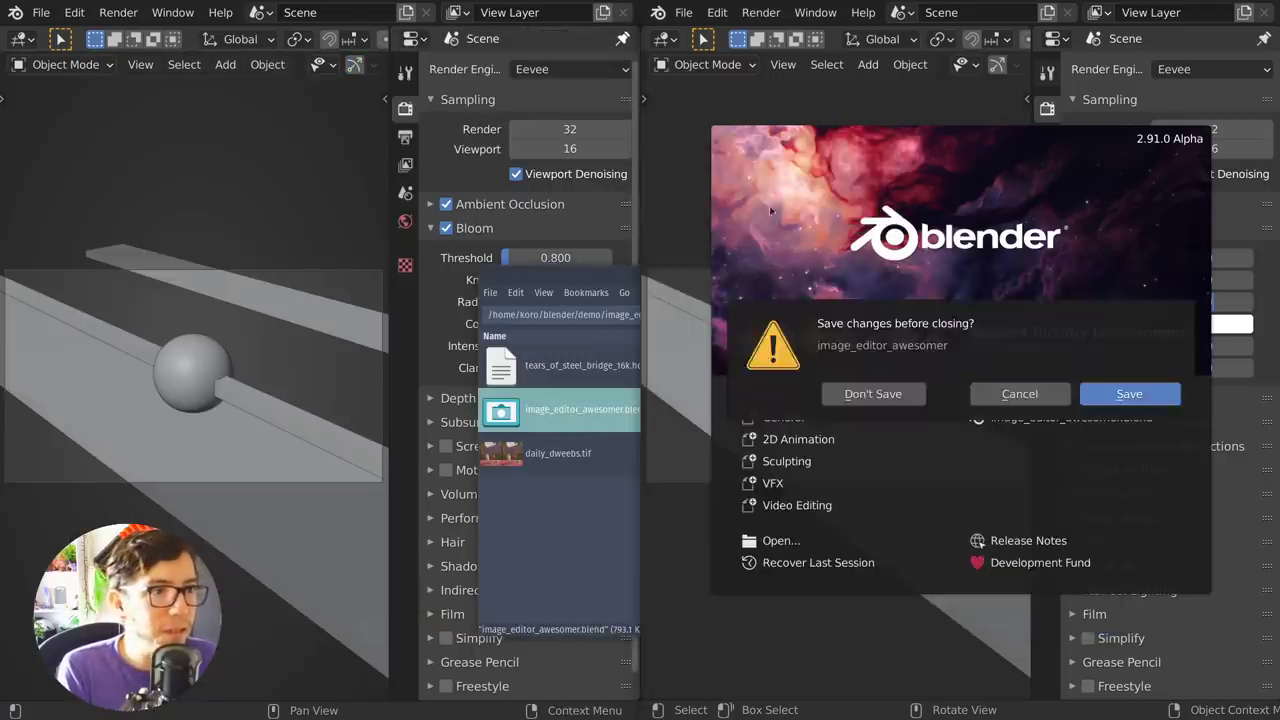
pyautogui.click(873, 393)
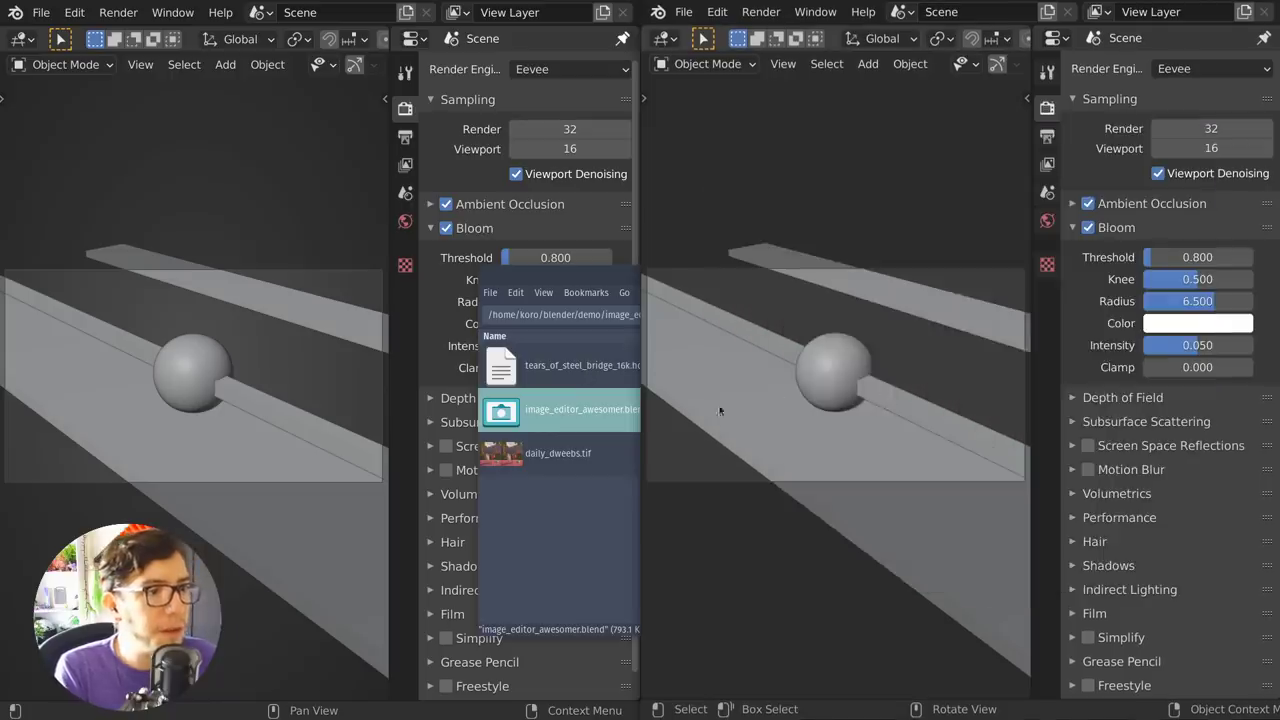
pyautogui.click(592, 550)
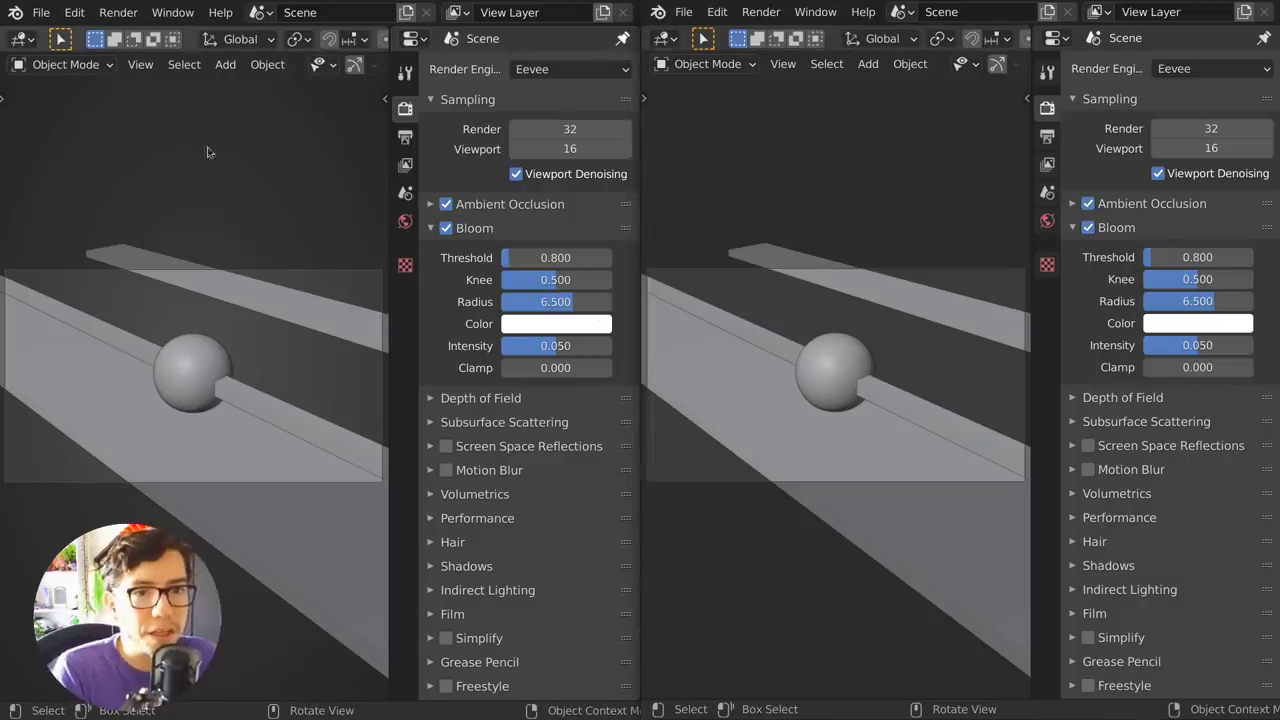
# Step: Switch the 3D viewports of both Blender instances to rendered shading
pyautogui.press('z')
pyautogui.click(380, 322)
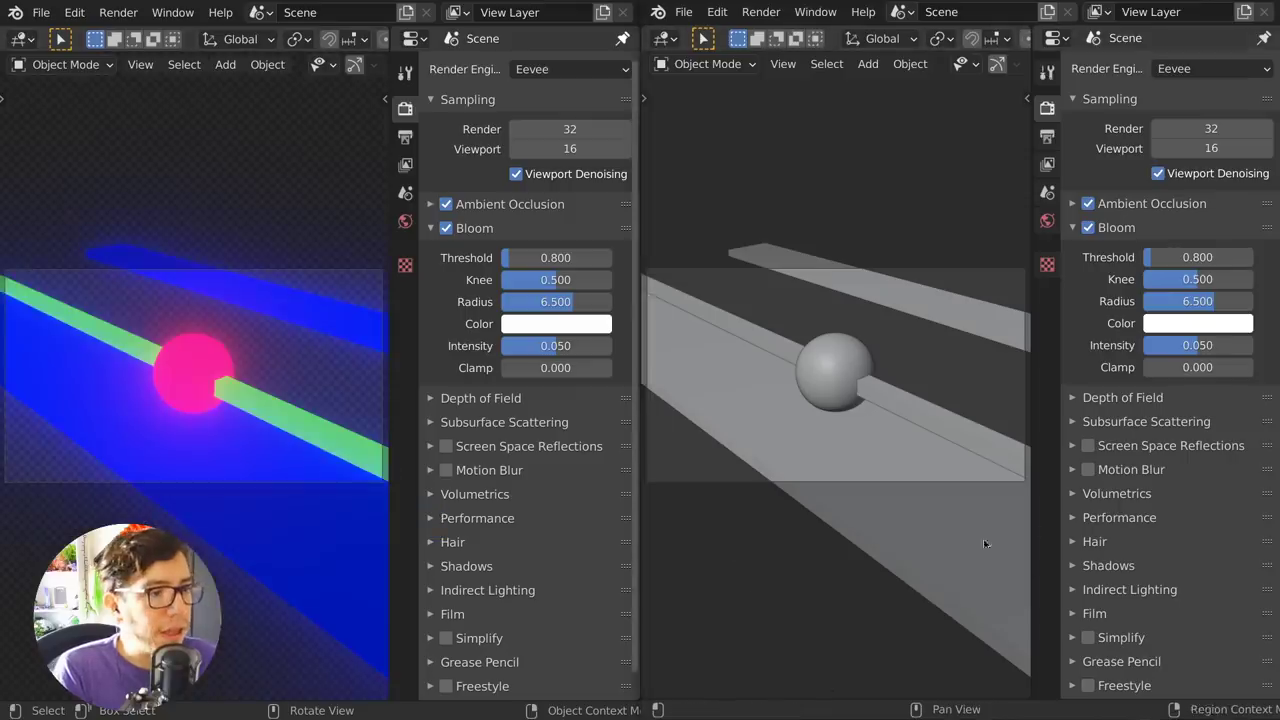
pyautogui.press('z')
pyautogui.click(850, 385)
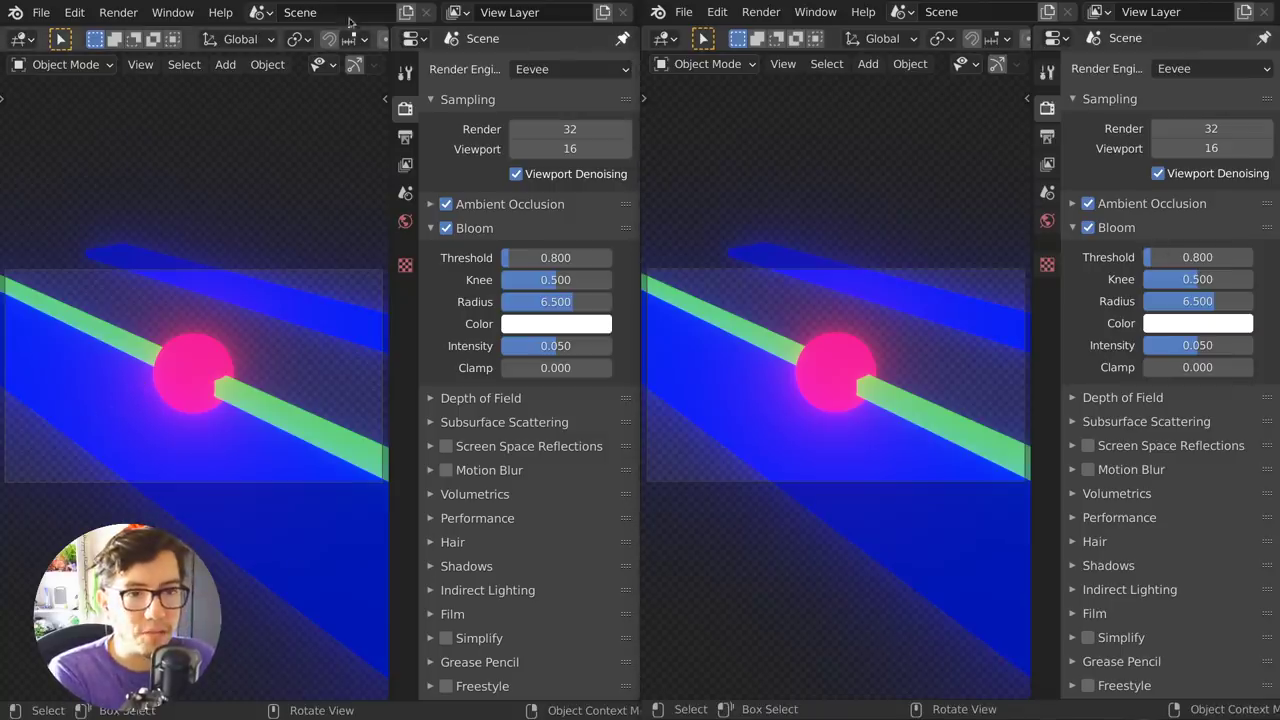
# Step: Render the current frame in both Blender instances for a side-by-side comparison of the bloom
pyautogui.press('F12')
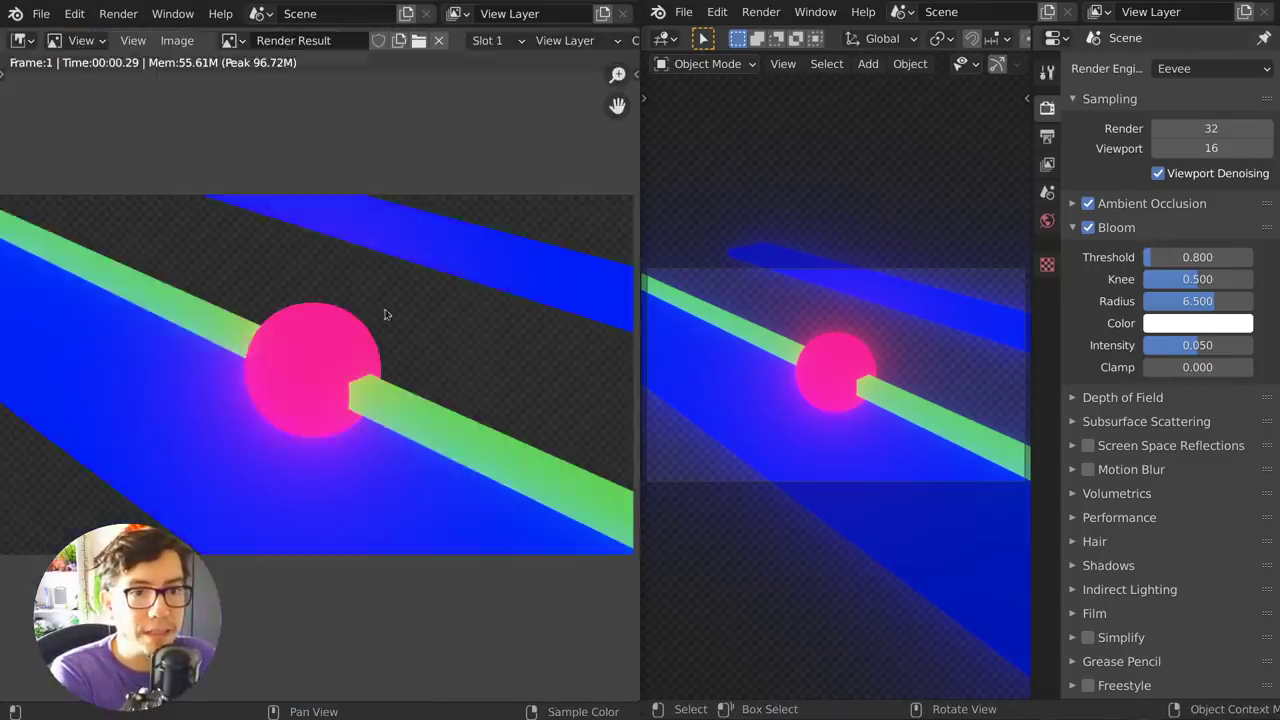
pyautogui.press('F12')
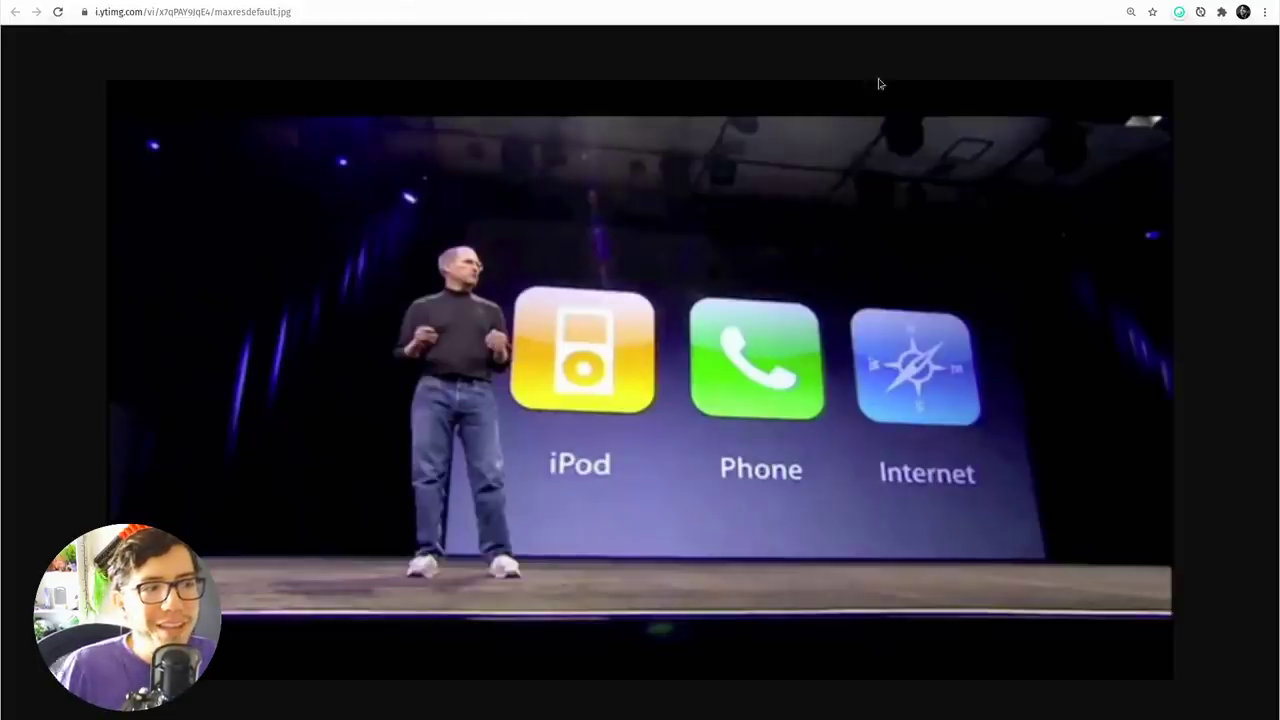
pyautogui.rightClick(836, 6)
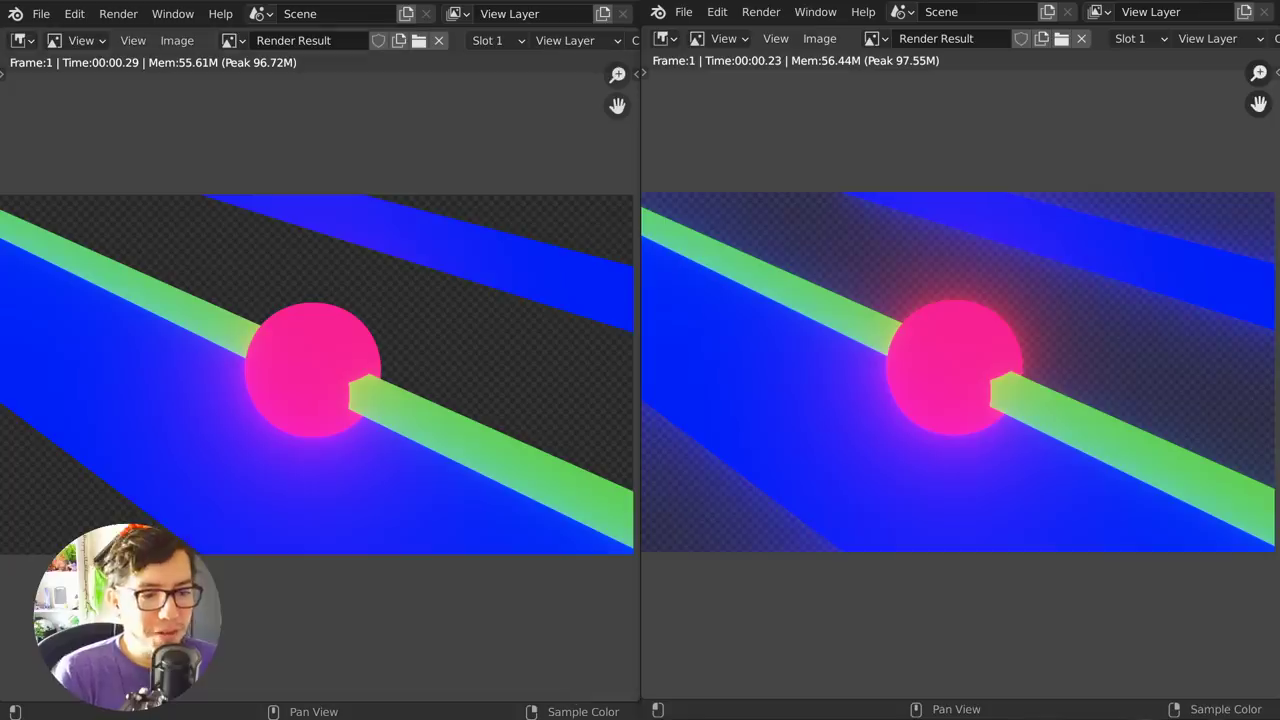
# Step: Load daily_dweebs.tif from the image_editor folder into both image editors and compare the whole image side by side
pyautogui.hotkey('alt', 'Tab')
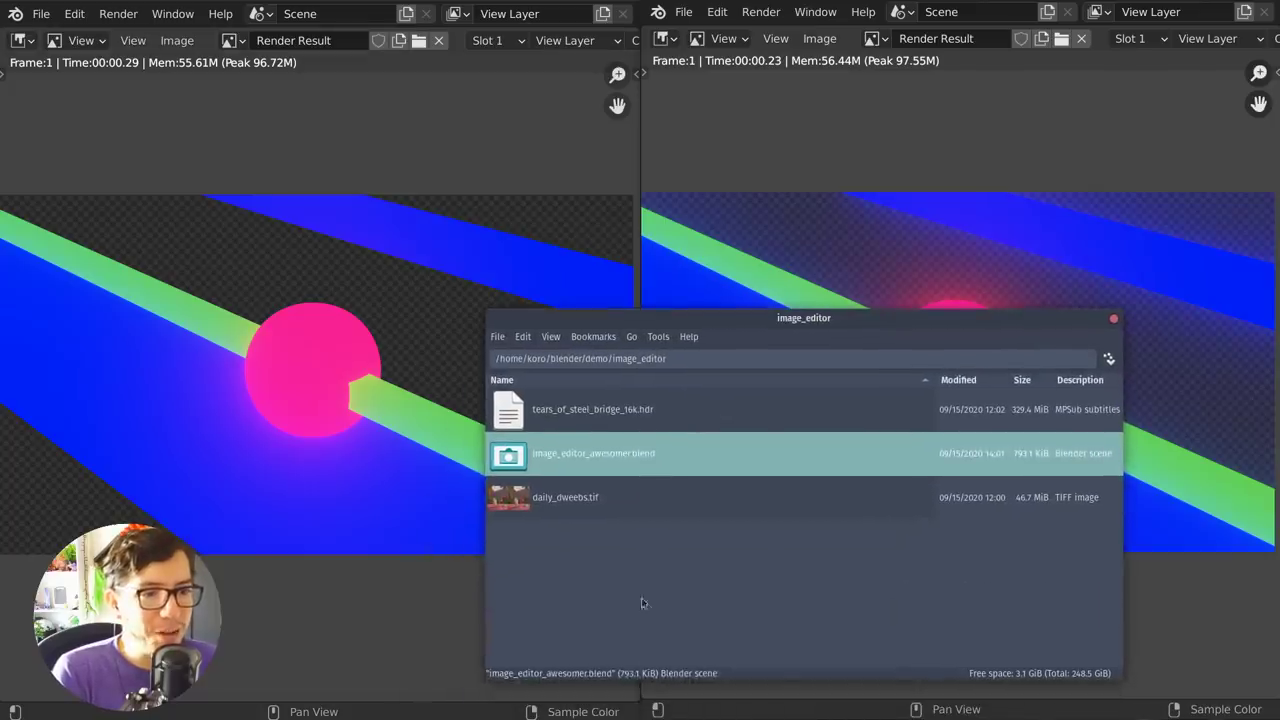
pyautogui.click(643, 601)
pyautogui.click(621, 417)
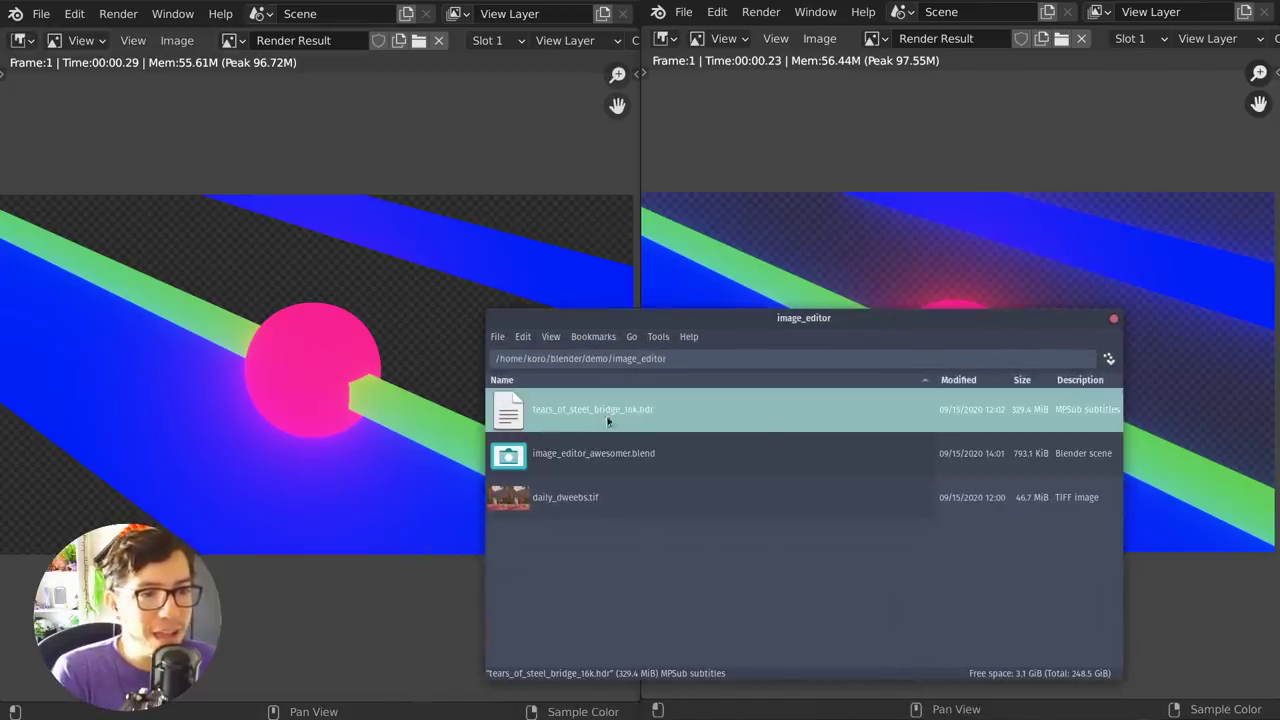
pyautogui.click(559, 503)
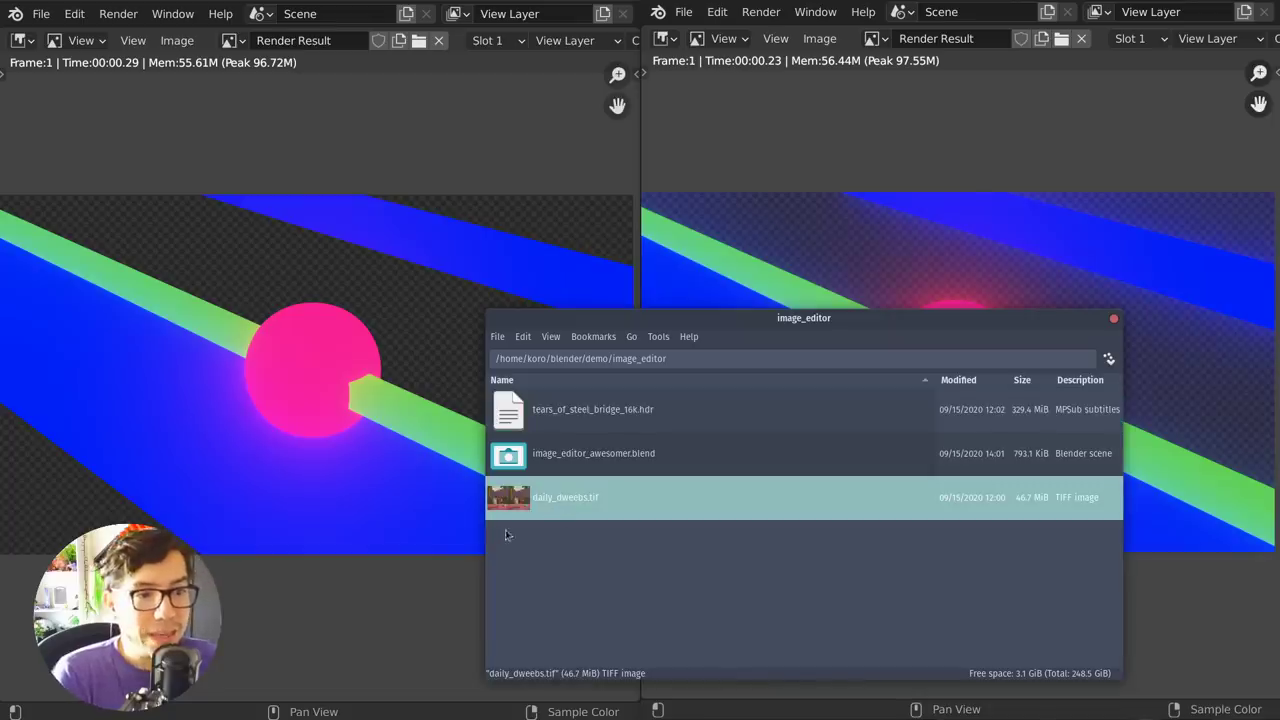
pyautogui.moveTo(390, 437); pyautogui.dragTo(396, 440)
pyautogui.moveTo(552, 492); pyautogui.dragTo(815, 252)
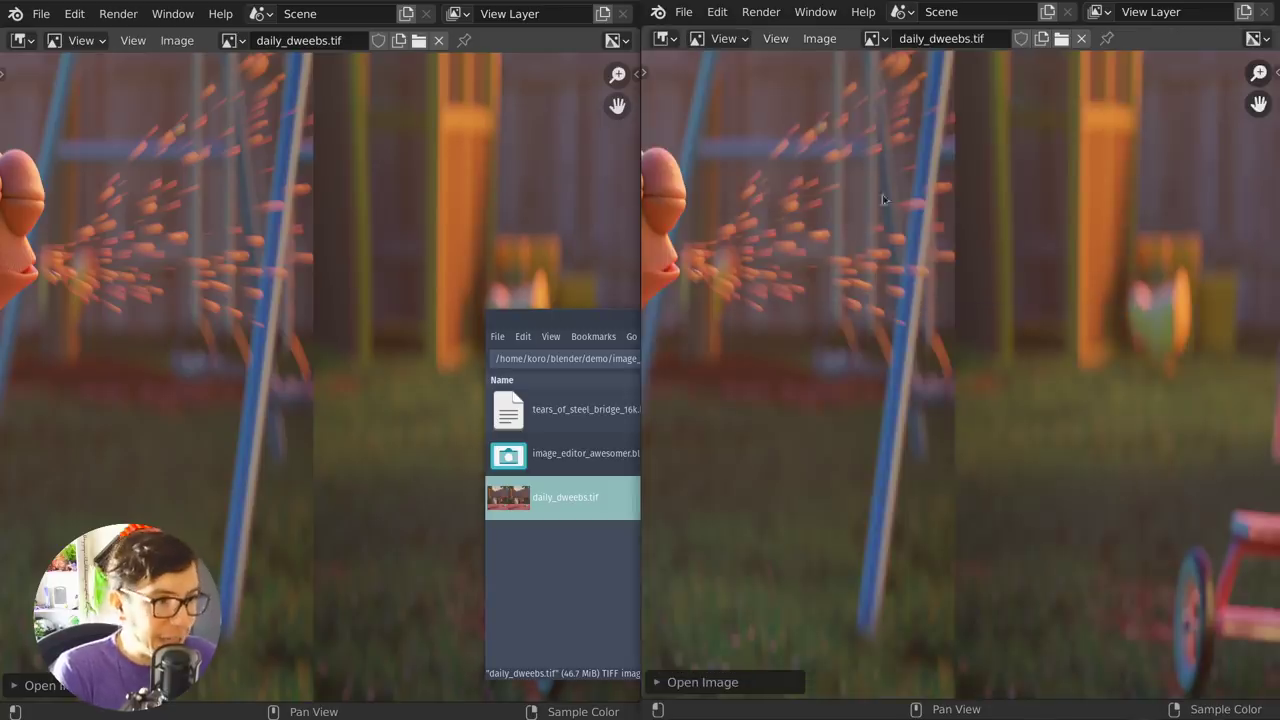
pyautogui.keyDown('ctrl'); pyautogui.moveTo(901, 197); pyautogui.dragTo(888, 415, button='middle'); pyautogui.keyUp('ctrl')
pyautogui.keyDown('ctrl'); pyautogui.moveTo(366, 306); pyautogui.dragTo(278, 428, button='middle'); pyautogui.keyUp('ctrl')
pyautogui.moveTo(816, 370)
pyautogui.mouseDown(button='middle')
pyautogui.moveTo(794, 366)
pyautogui.moveTo(851, 366)
pyautogui.moveTo(807, 366)
pyautogui.mouseUp(button='middle')
pyautogui.moveTo(383, 337); pyautogui.dragTo(392, 346, button='middle')
pyautogui.moveTo(383, 397); pyautogui.dragTo(413, 362, button='middle')
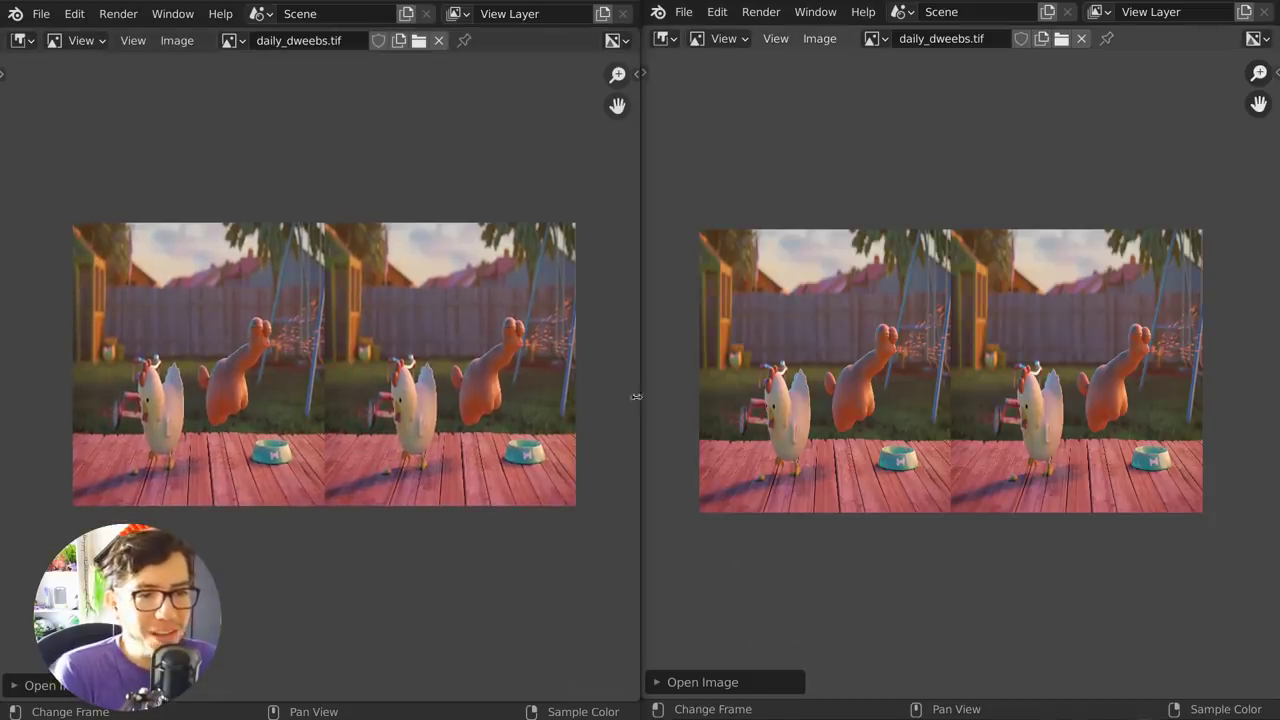
# Step: Load tears_of_steel_bridge_16k.hdr from the image_editor folder into both image editors
pyautogui.press('super')
pyautogui.click(420, 645)
pyautogui.click(575, 412)
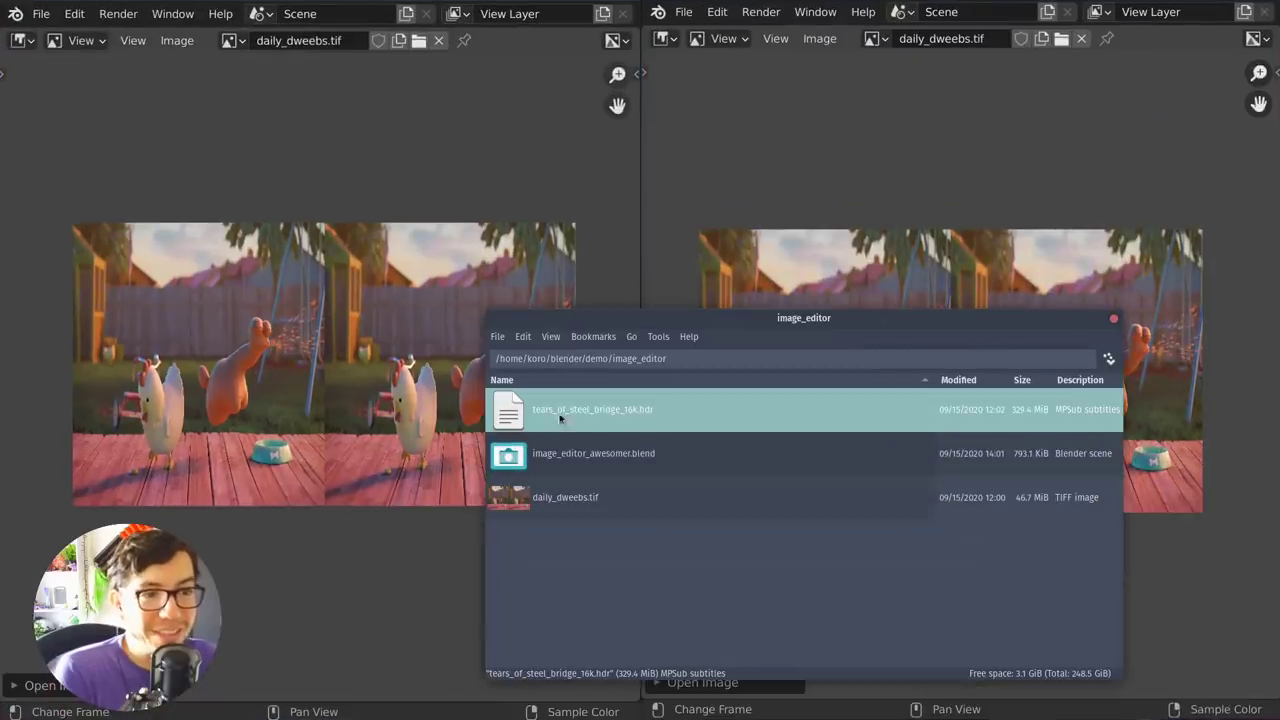
pyautogui.moveTo(576, 405); pyautogui.dragTo(474, 240)
pyautogui.click(643, 541)
pyautogui.click(646, 414)
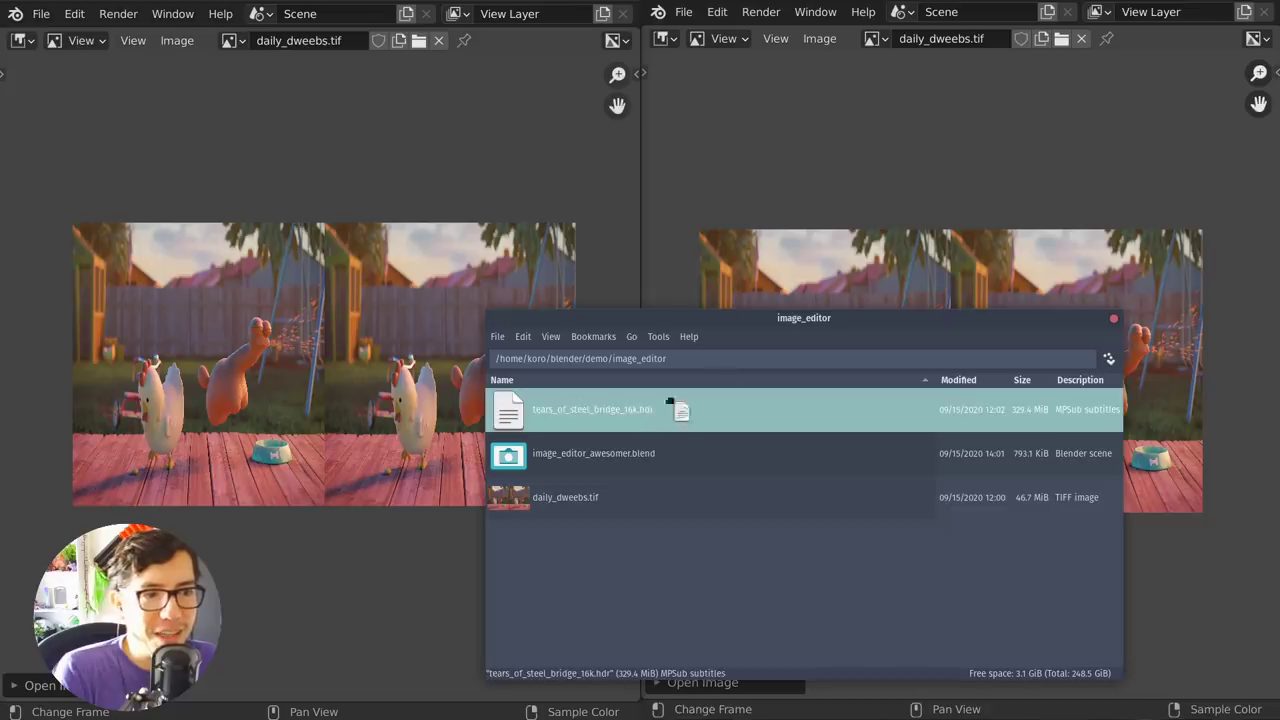
pyautogui.click(720, 603)
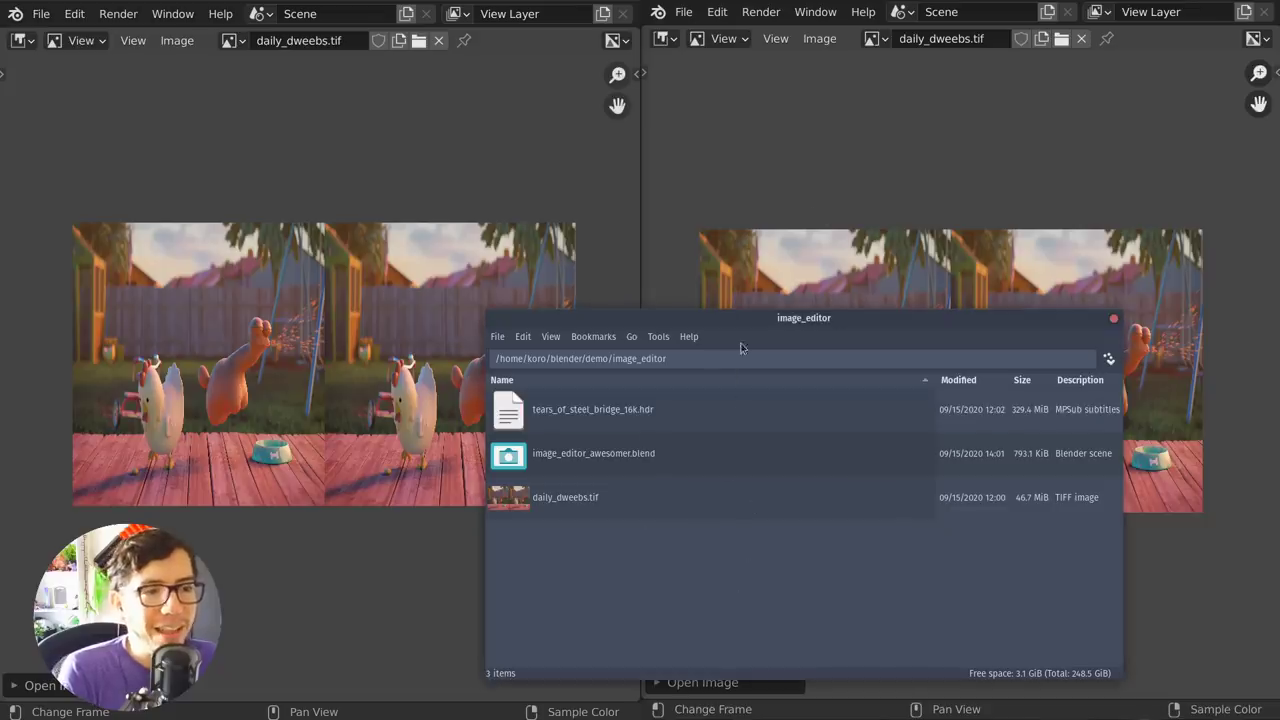
pyautogui.moveTo(735, 318); pyautogui.dragTo(660, 719)
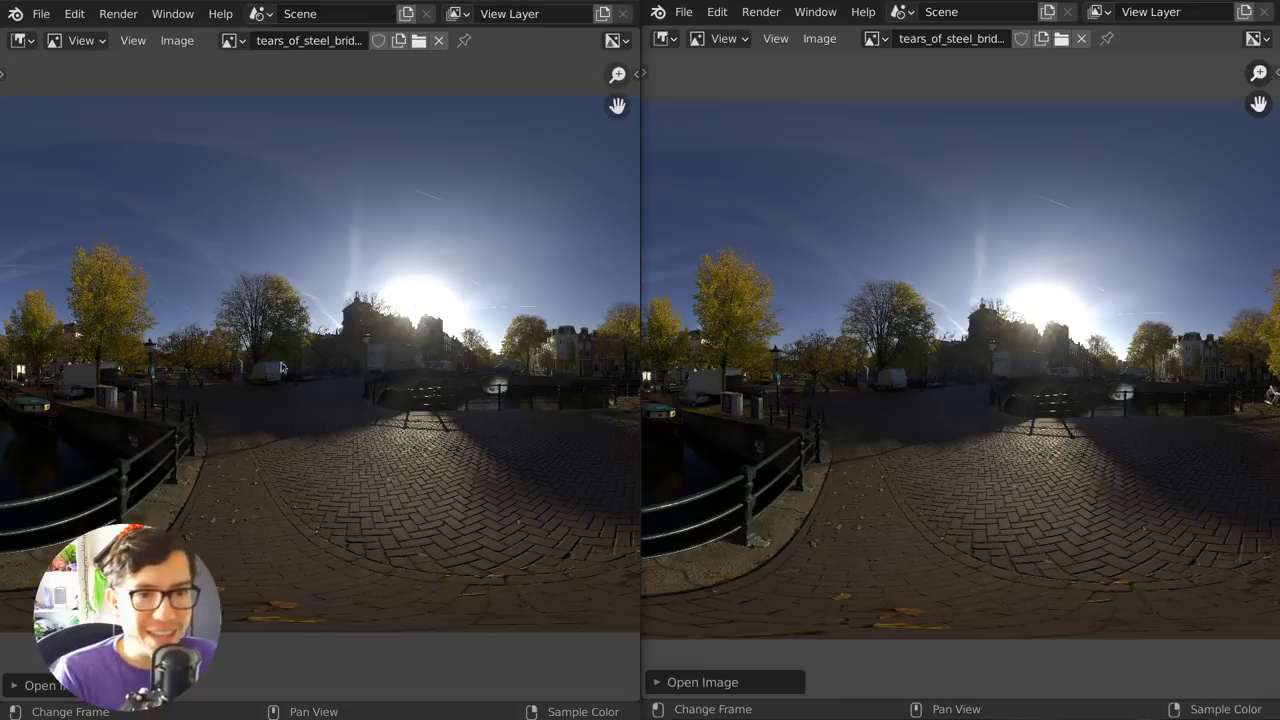
# Step: Compare how smoothly the 16k HDR panorama pans and zooms in both image editors
pyautogui.moveTo(291, 360); pyautogui.dragTo(254, 369, button='middle')
pyautogui.moveTo(905, 407)
pyautogui.mouseDown(button='middle')
pyautogui.moveTo(923, 382)
pyautogui.moveTo(928, 409)
pyautogui.mouseUp(button='middle')
pyautogui.moveTo(171, 374); pyautogui.dragTo(216, 396, button='middle')
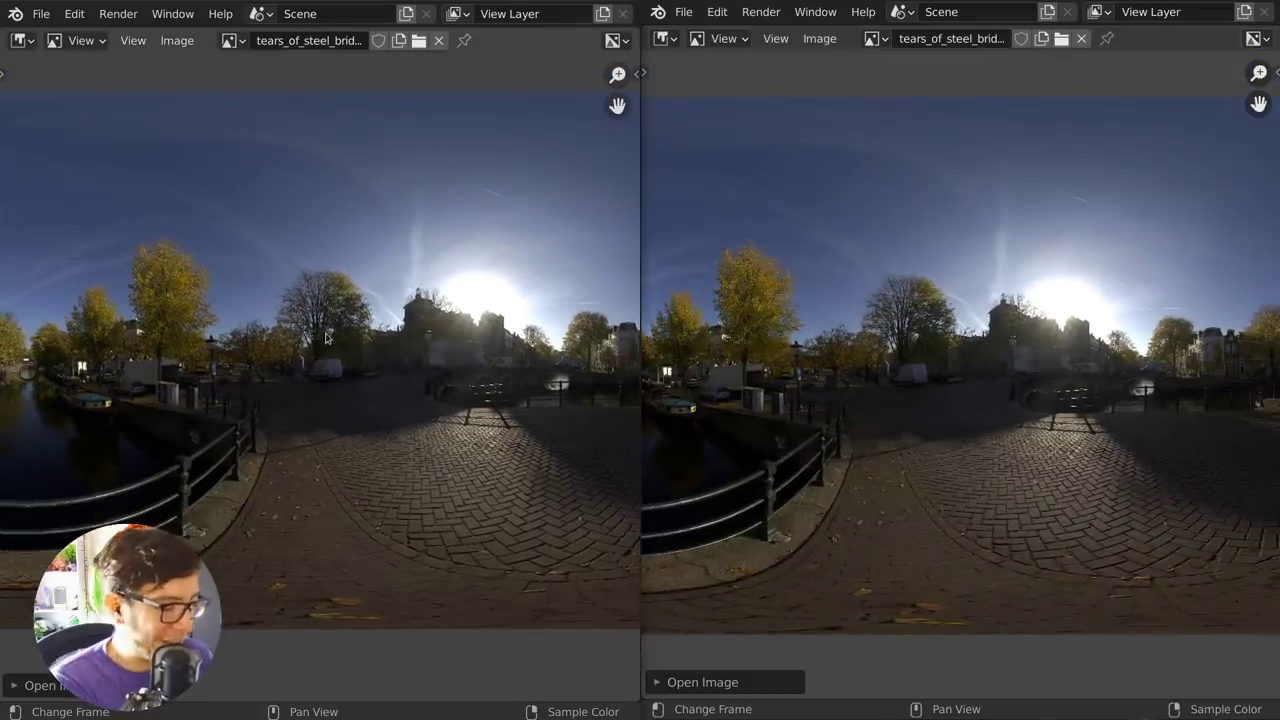
pyautogui.scroll(-1, 326, 340)
pyautogui.scroll(2, 314, 364)
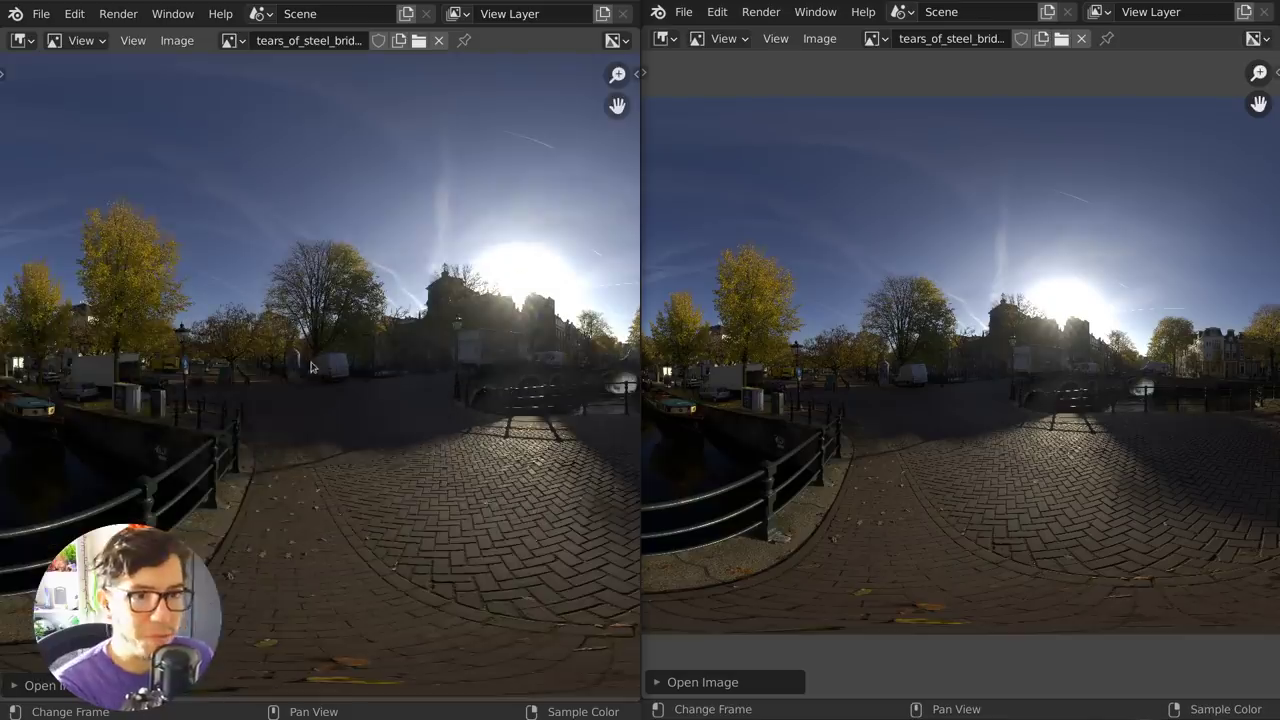
pyautogui.scroll(-4, 310, 381)
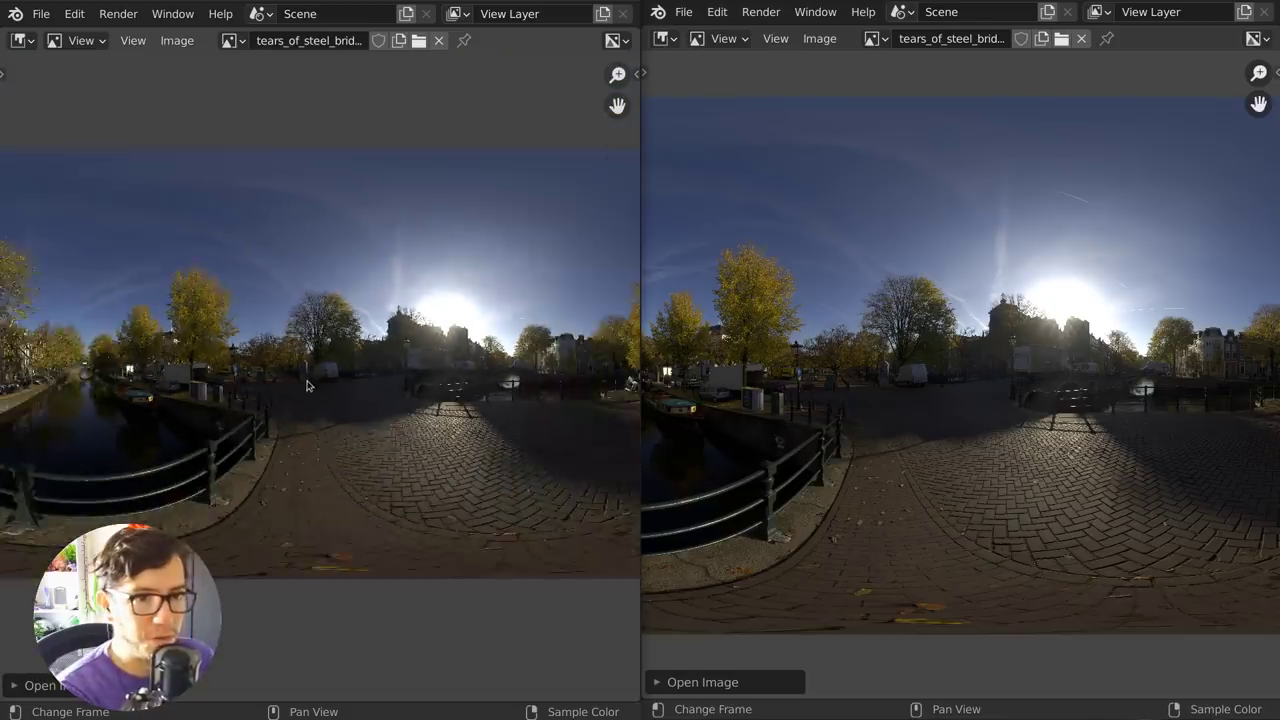
pyautogui.scroll(1, 800, 326)
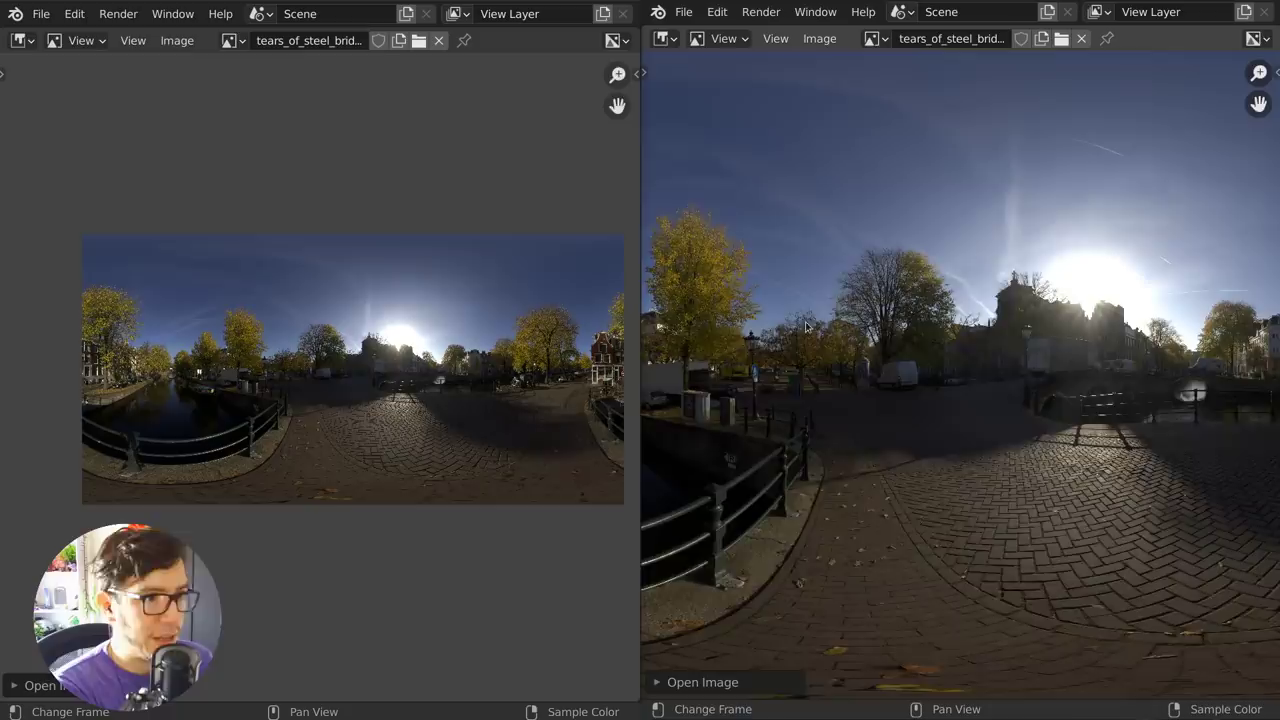
pyautogui.scroll(-4, 802, 326)
pyautogui.moveTo(806, 332); pyautogui.dragTo(836, 349, button='middle')
pyautogui.moveTo(381, 340); pyautogui.dragTo(389, 282, button='middle')
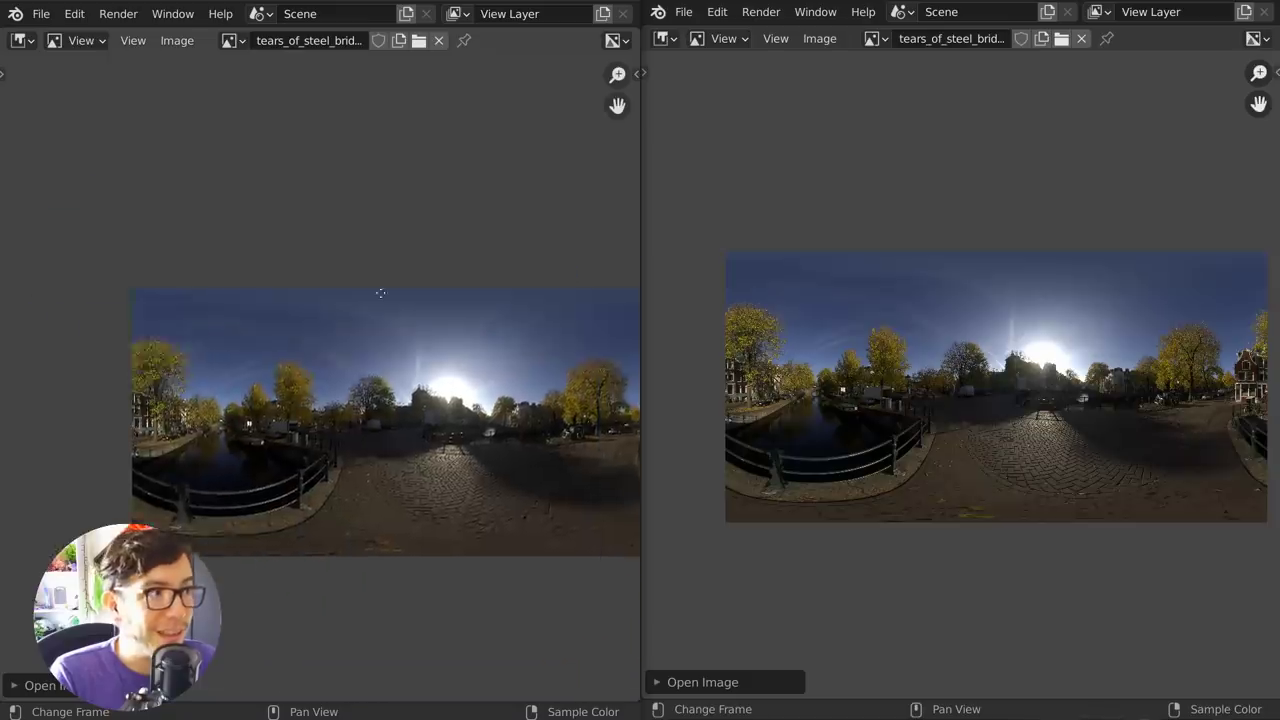
pyautogui.moveTo(365, 277); pyautogui.dragTo(311, 230, button='middle')
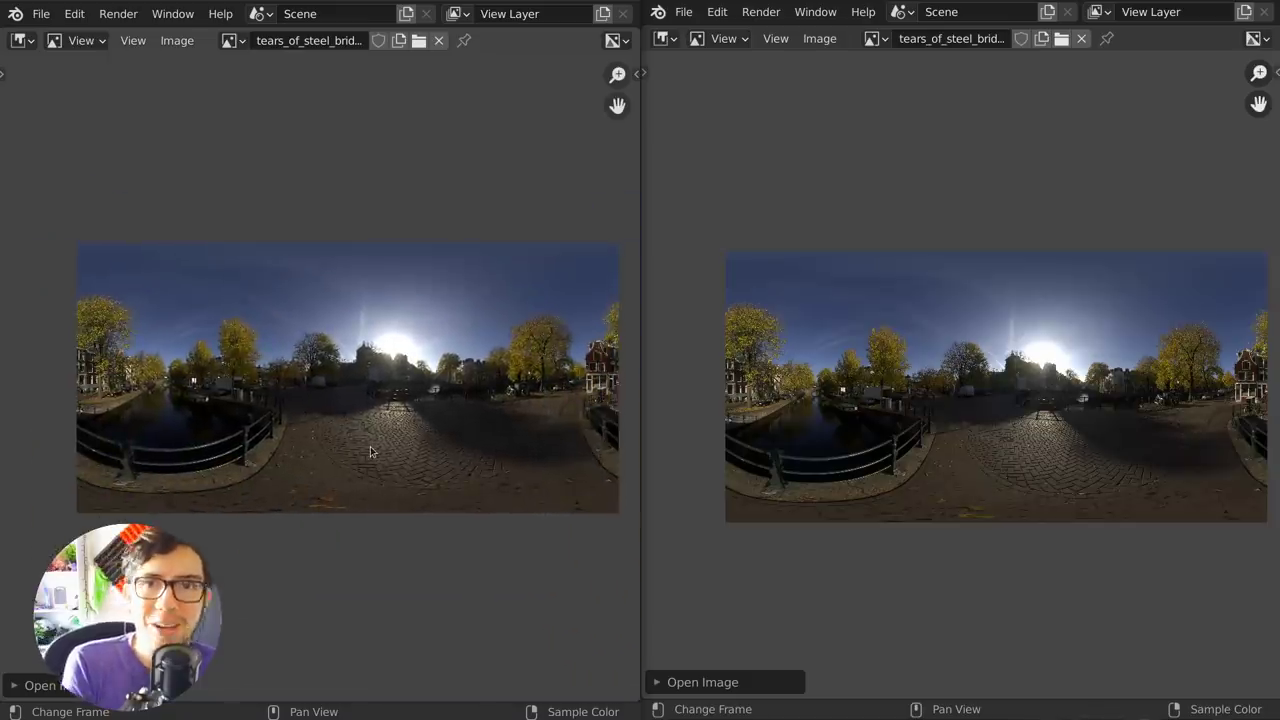
# Step: Enable Repeat Image for the HDR panorama in the Blender 2.90 image editor and hide the sidebar
pyautogui.press('n')
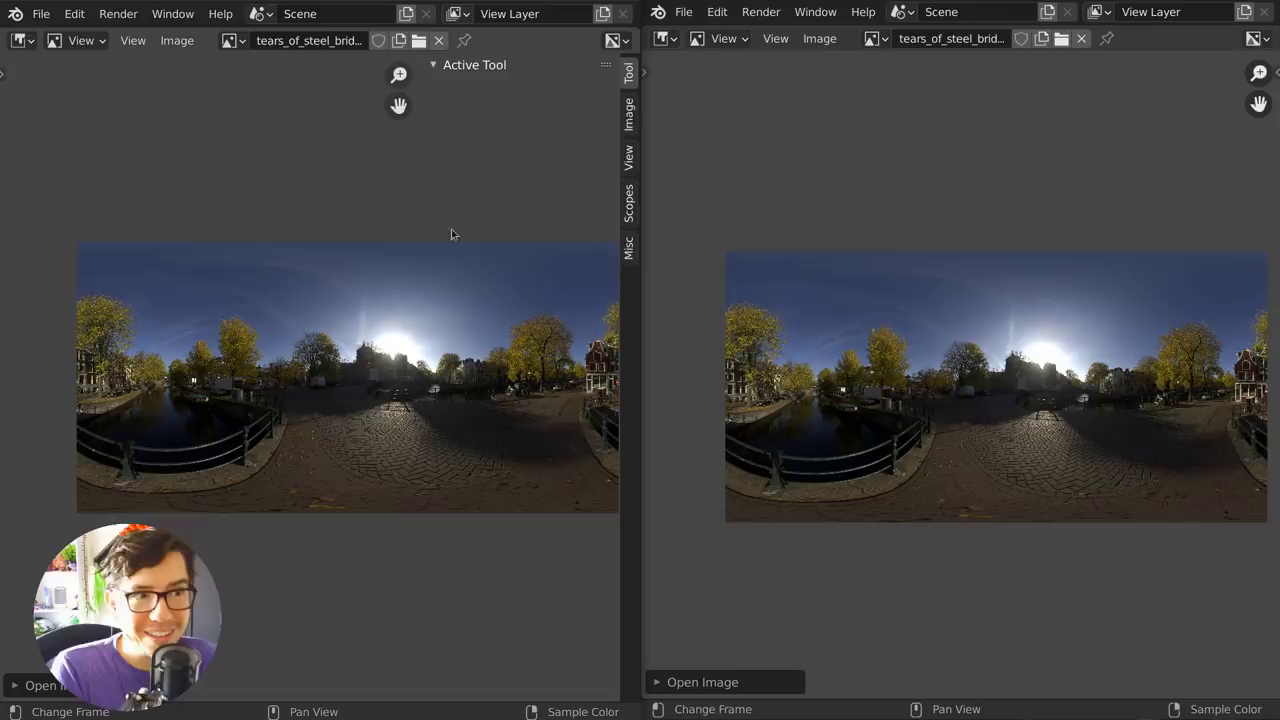
pyautogui.click(629, 125)
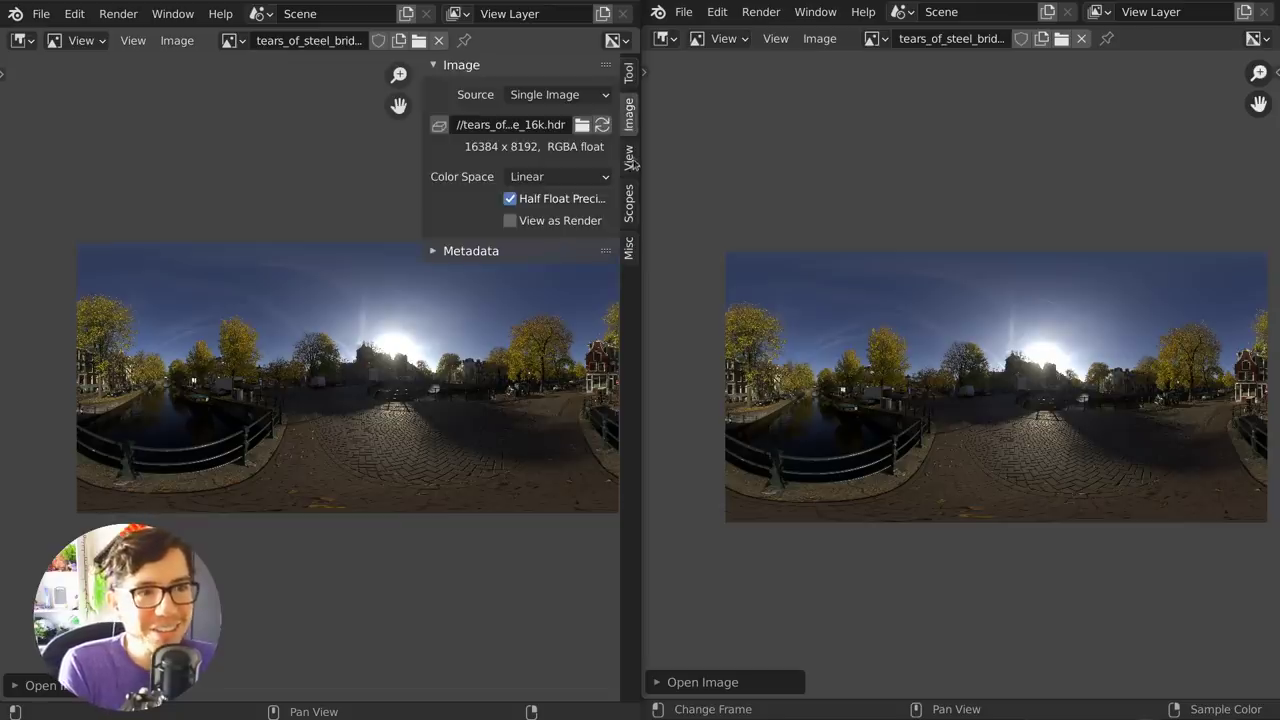
pyautogui.click(630, 159)
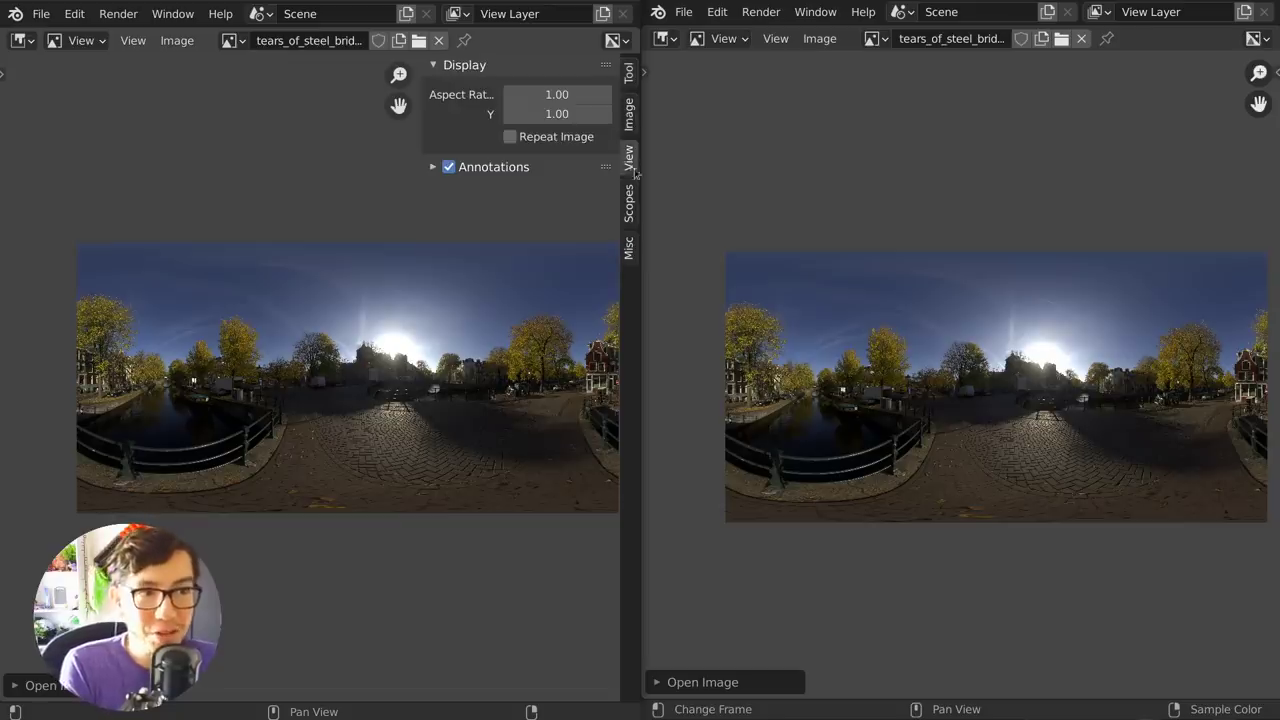
pyautogui.click(511, 137)
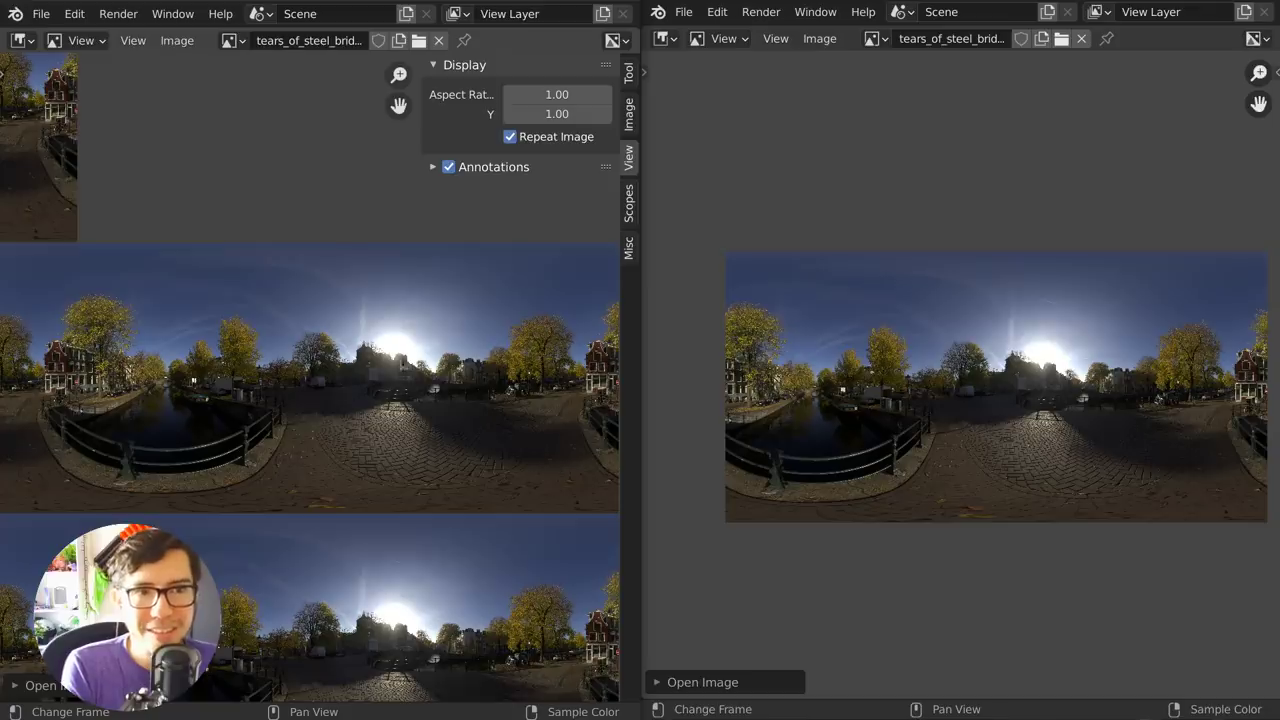
pyautogui.press('n')
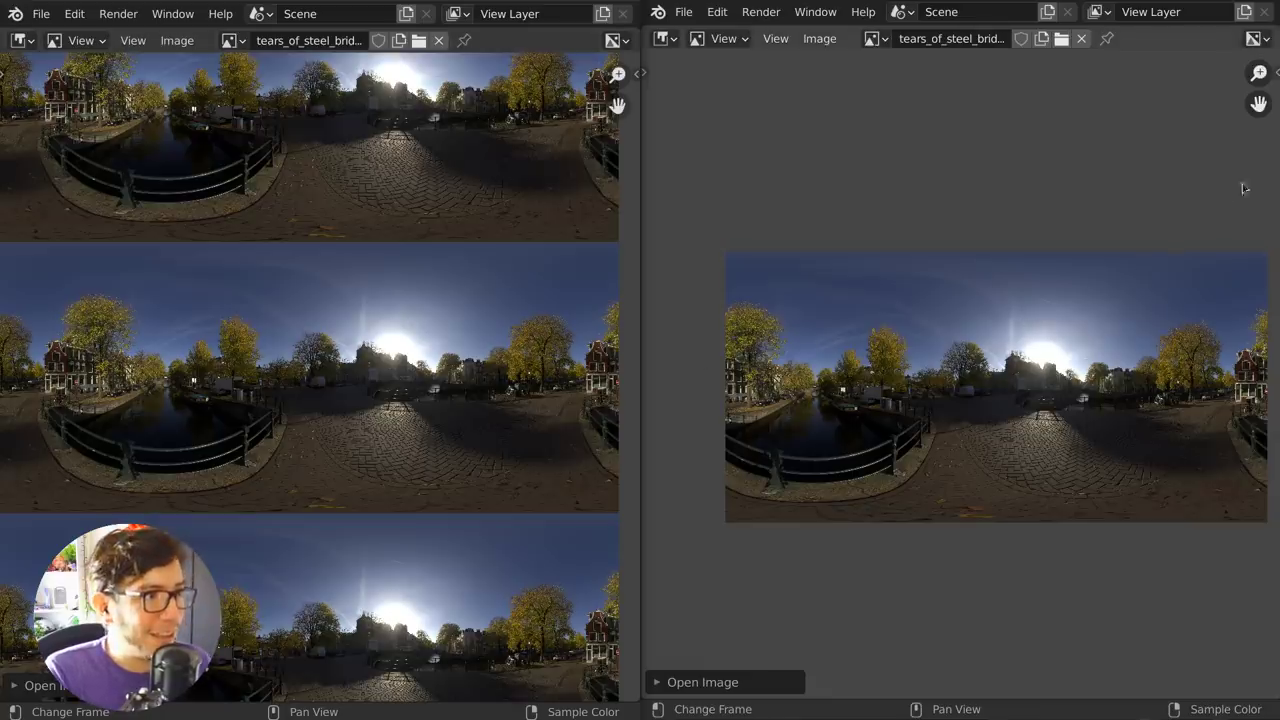
# Step: Enable Repeat Image for the HDR panorama in the Blender 2.91 Alpha image editor
pyautogui.press('n')
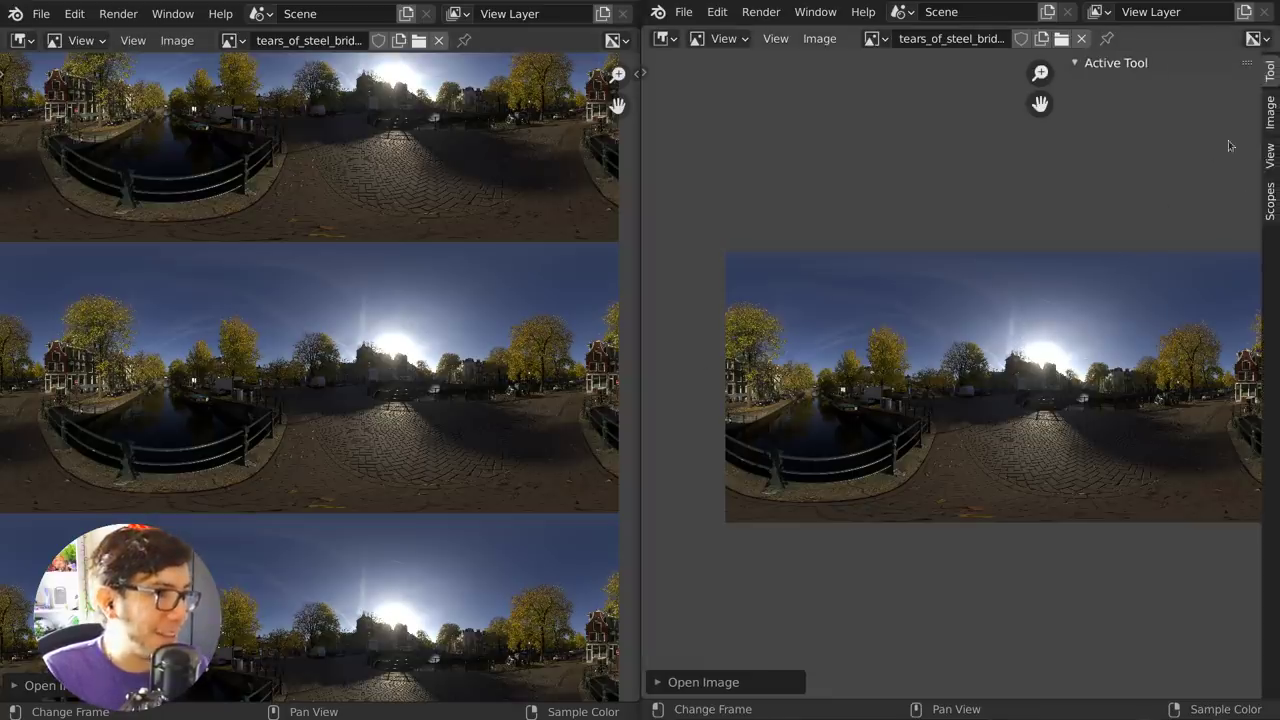
pyautogui.click(1269, 160)
pyautogui.click(1143, 134)
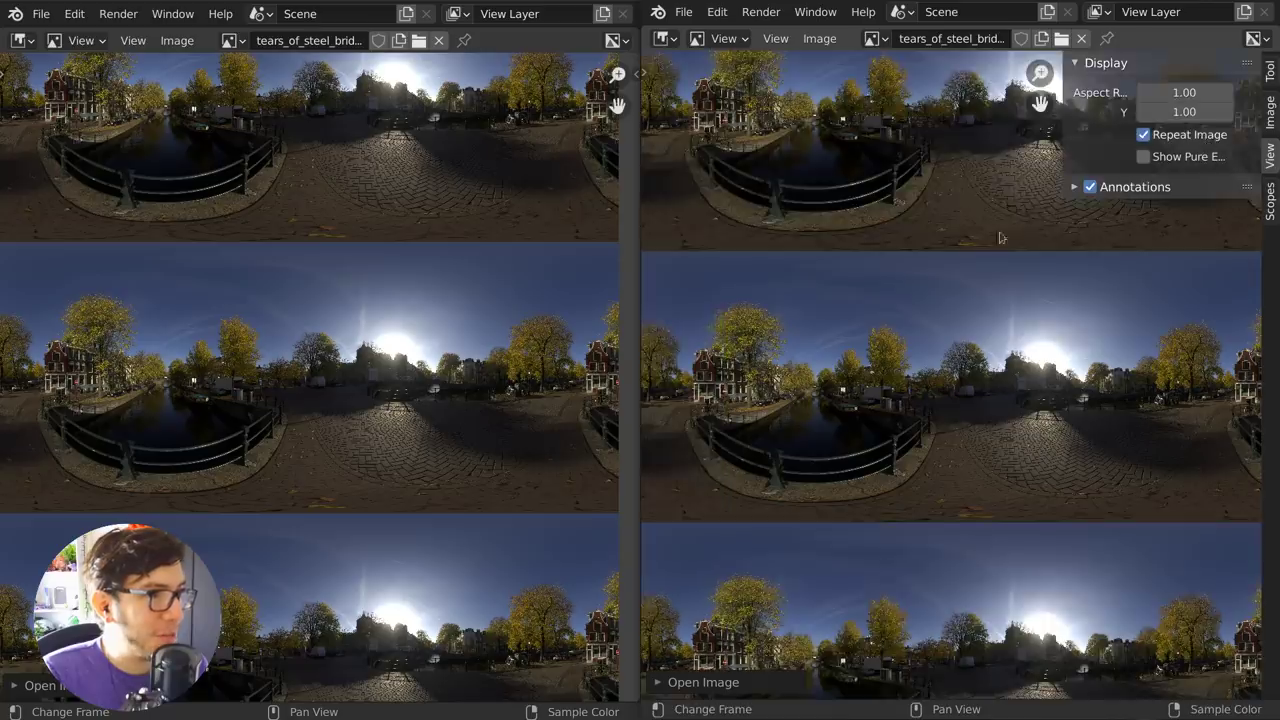
# Step: Hide the sidebar in Blender 2.91 Alpha and compare panning and zooming of the repeated HDR panorama in both image editors
pyautogui.press('n')
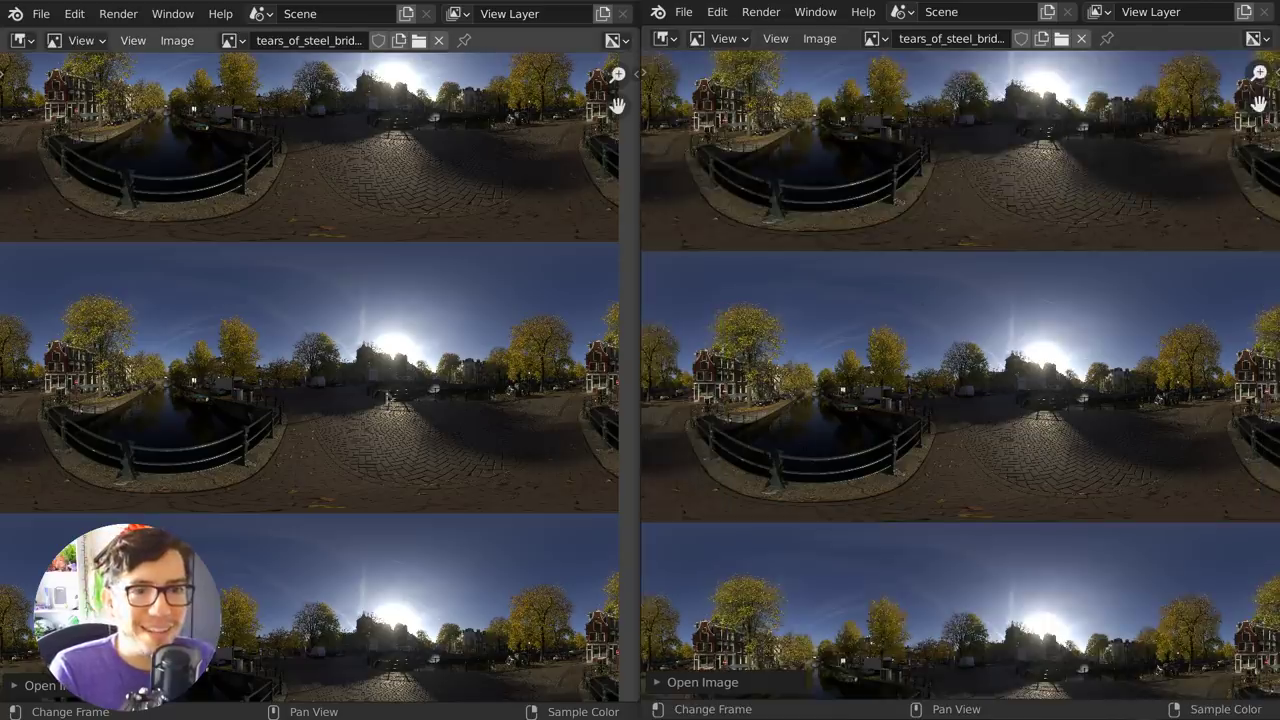
pyautogui.moveTo(308, 503); pyautogui.dragTo(337, 416, button='middle')
pyautogui.moveTo(1014, 337); pyautogui.dragTo(1009, 243, button='middle')
pyautogui.keyDown('ctrl'); pyautogui.moveTo(1009, 243); pyautogui.dragTo(919, 306, button='middle'); pyautogui.keyUp('ctrl')
# Step: Turn off Half Float Precision for the HDR image in Blender 2.91 Alpha, using a widened sidebar, and hide the sidebar
pyautogui.press('n')
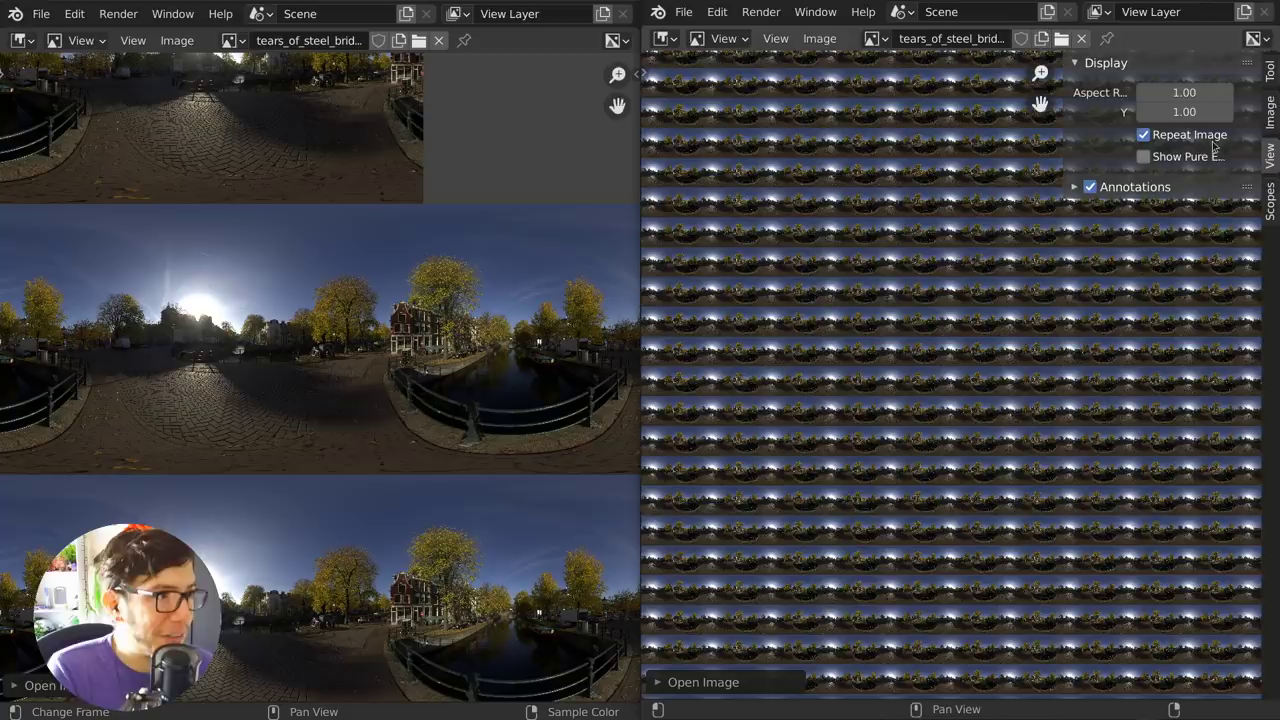
pyautogui.click(1270, 110)
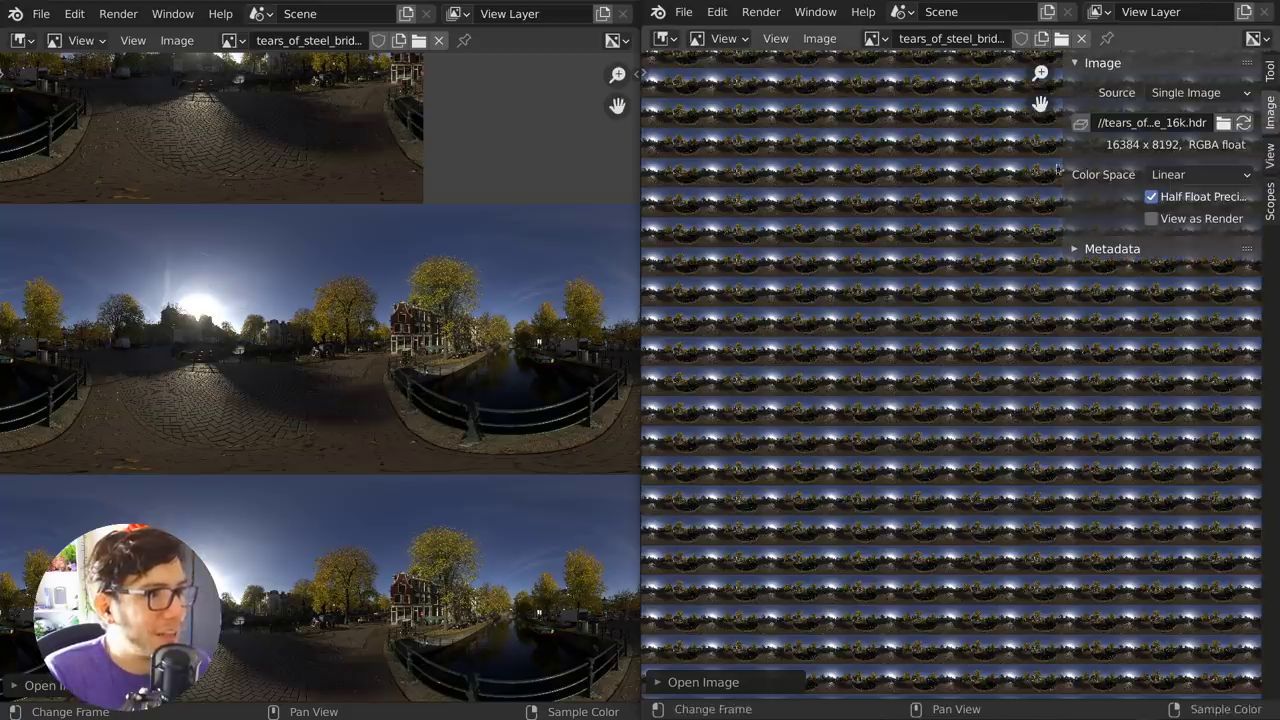
pyautogui.moveTo(1058, 160); pyautogui.dragTo(948, 160)
pyautogui.keyDown('ctrl'); pyautogui.moveTo(1054, 162); pyautogui.dragTo(1079, 176, button='middle'); pyautogui.keyUp('ctrl')
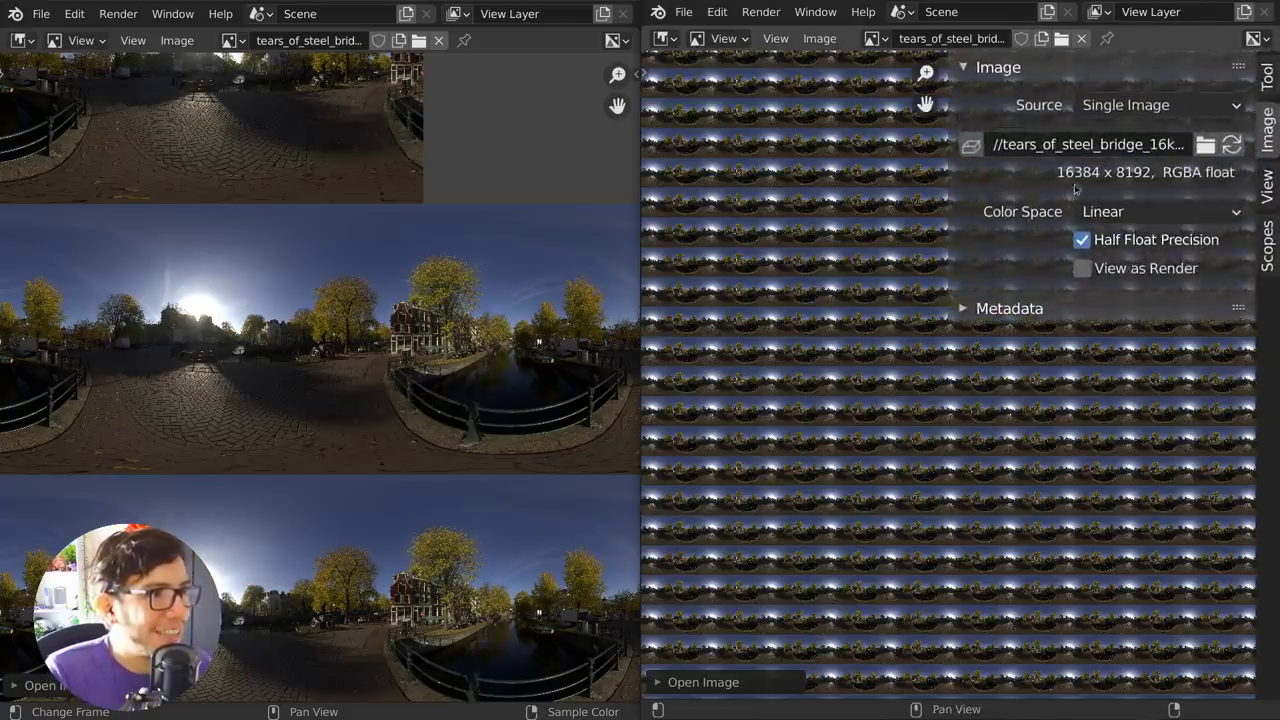
pyautogui.click(1082, 240)
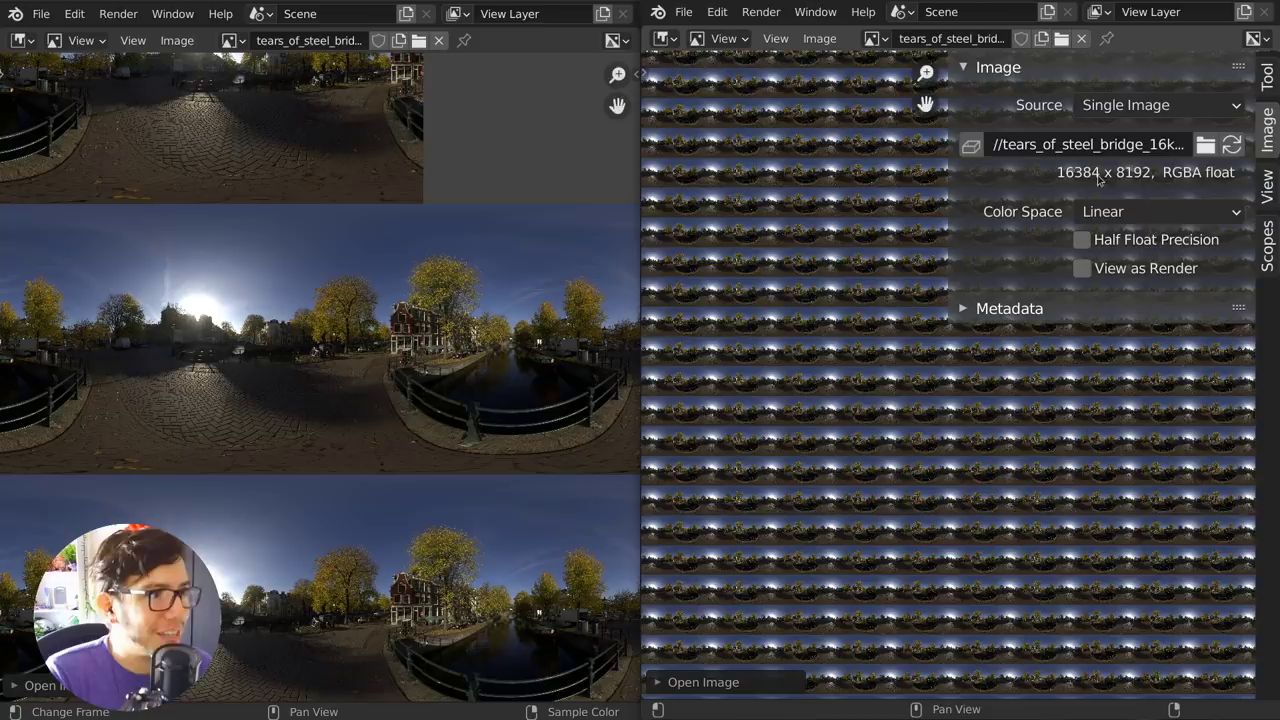
pyautogui.press('n')
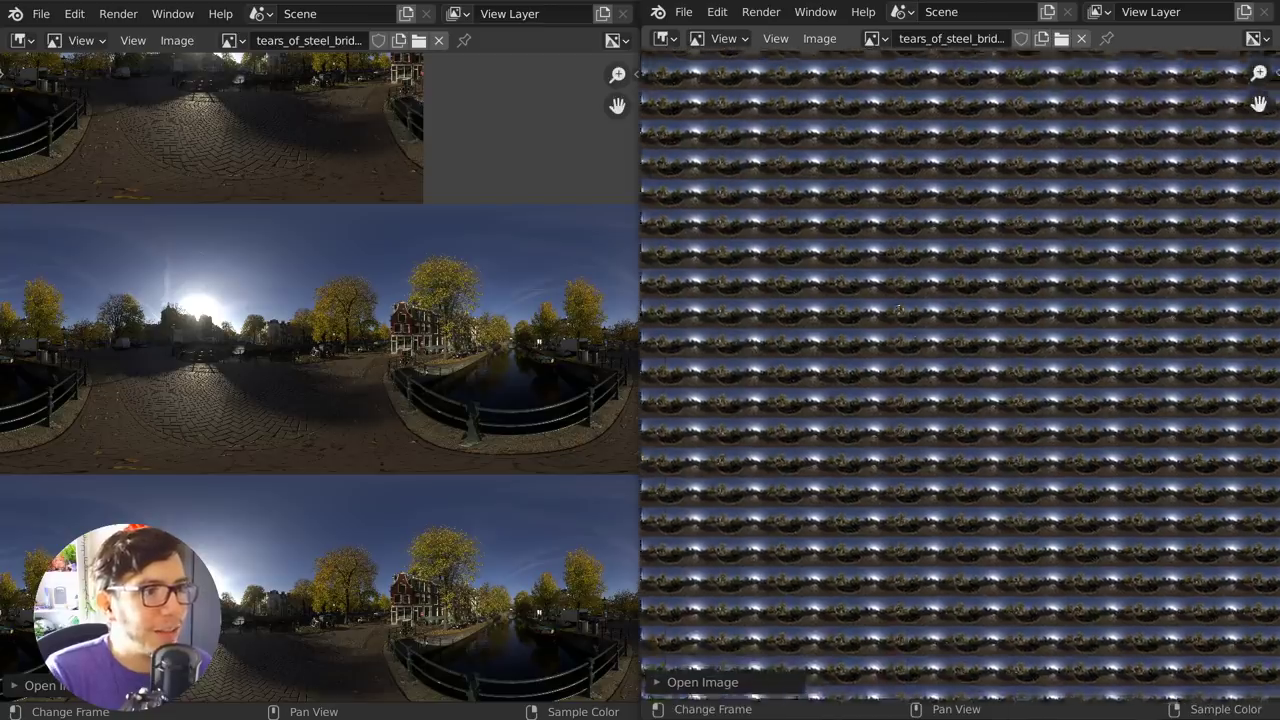
# Step: Compare panning and zooming across many repeated tiles of the HDR panorama in Blender 2.91 Alpha and 2.90
pyautogui.moveTo(899, 309); pyautogui.dragTo(1180, 145, button='middle')
pyautogui.moveTo(975, 384); pyautogui.dragTo(933, 348, button='middle')
pyautogui.keyDown('ctrl'); pyautogui.moveTo(933, 348); pyautogui.dragTo(992, 312, button='middle'); pyautogui.keyUp('ctrl')
pyautogui.press('Home')
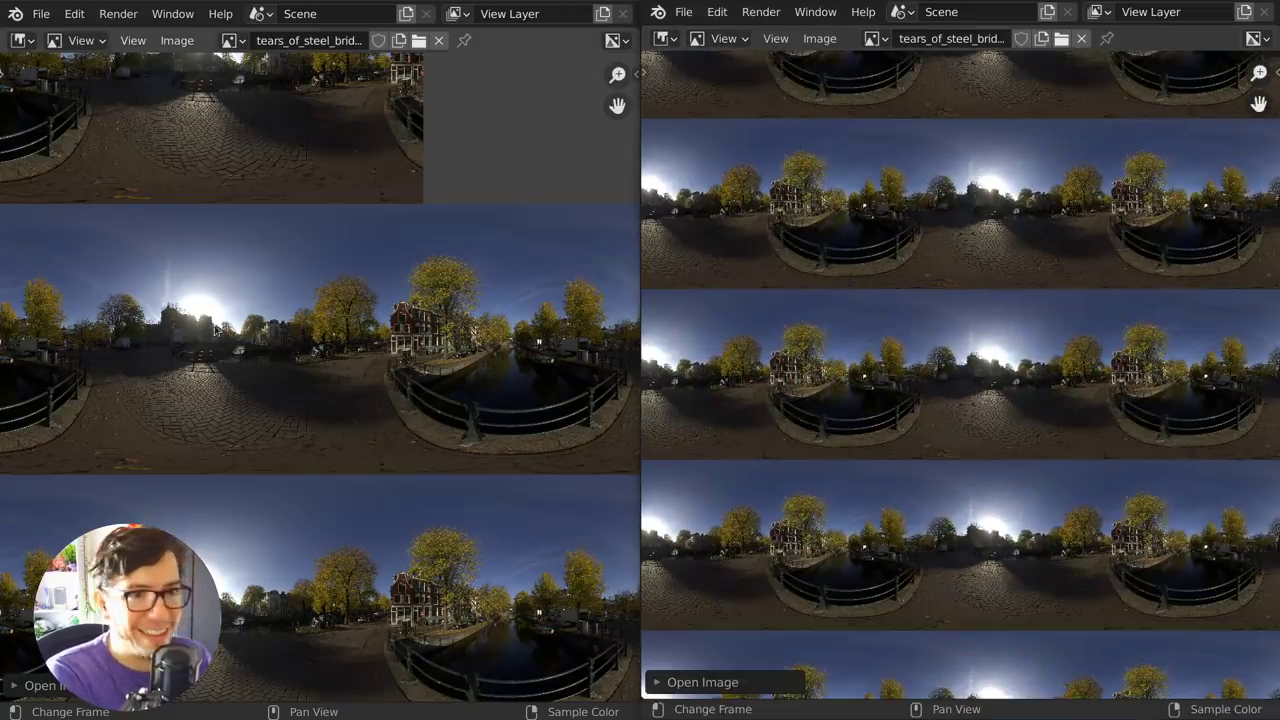
pyautogui.scroll(-2, 196, 358)
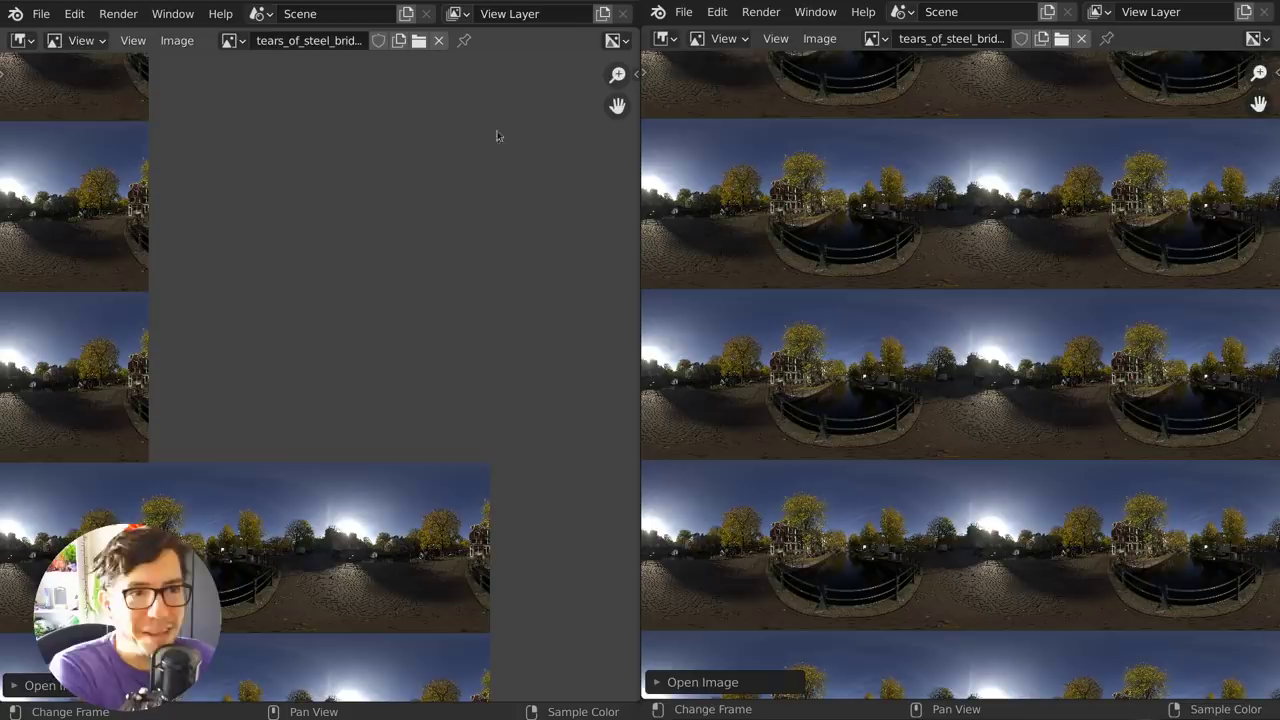
pyautogui.moveTo(281, 346); pyautogui.dragTo(364, 281, button='middle')
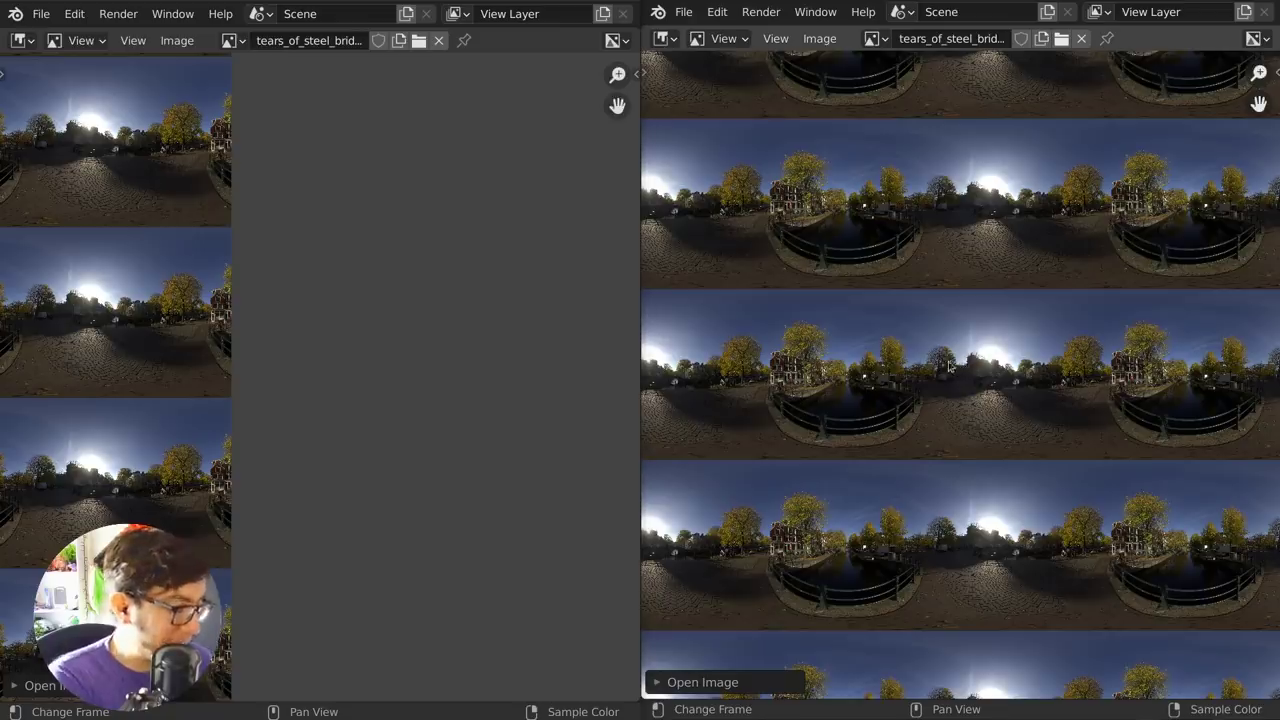
# Step: View the HDR panorama close up in both image editors and zoom out until one full tile is framed in each
pyautogui.press('KP_1')
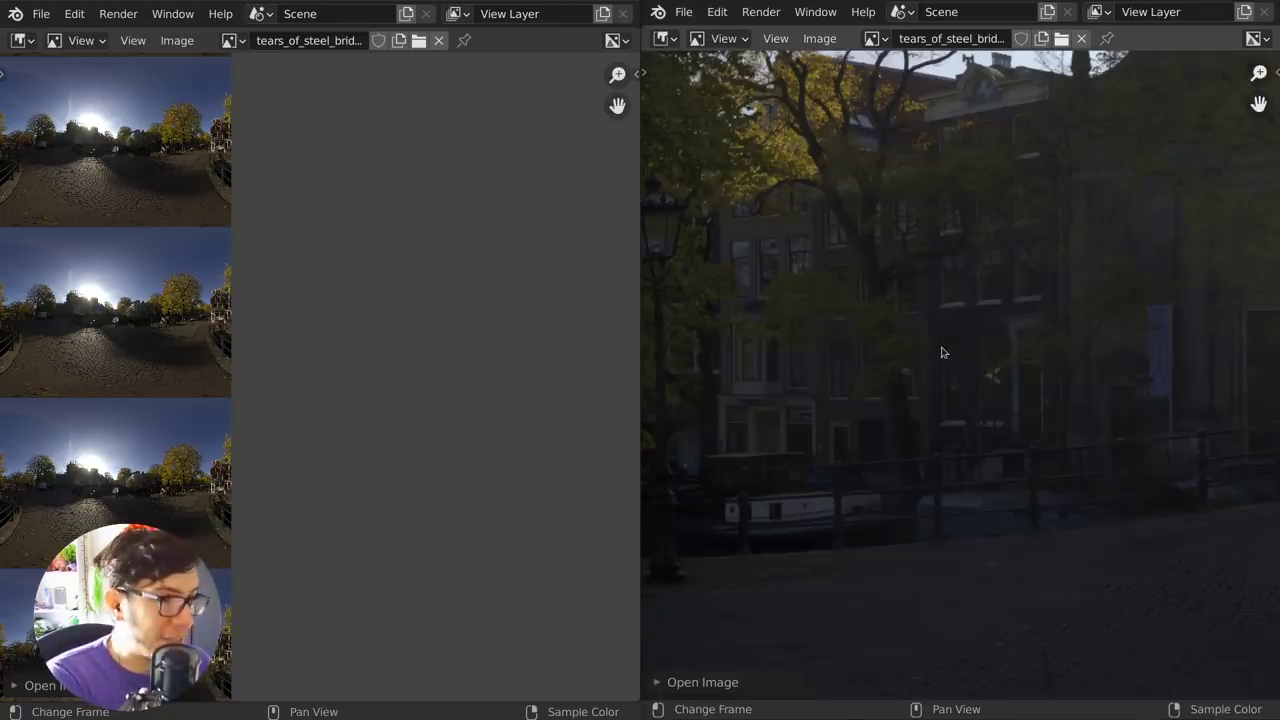
pyautogui.scroll(-5, 940, 352)
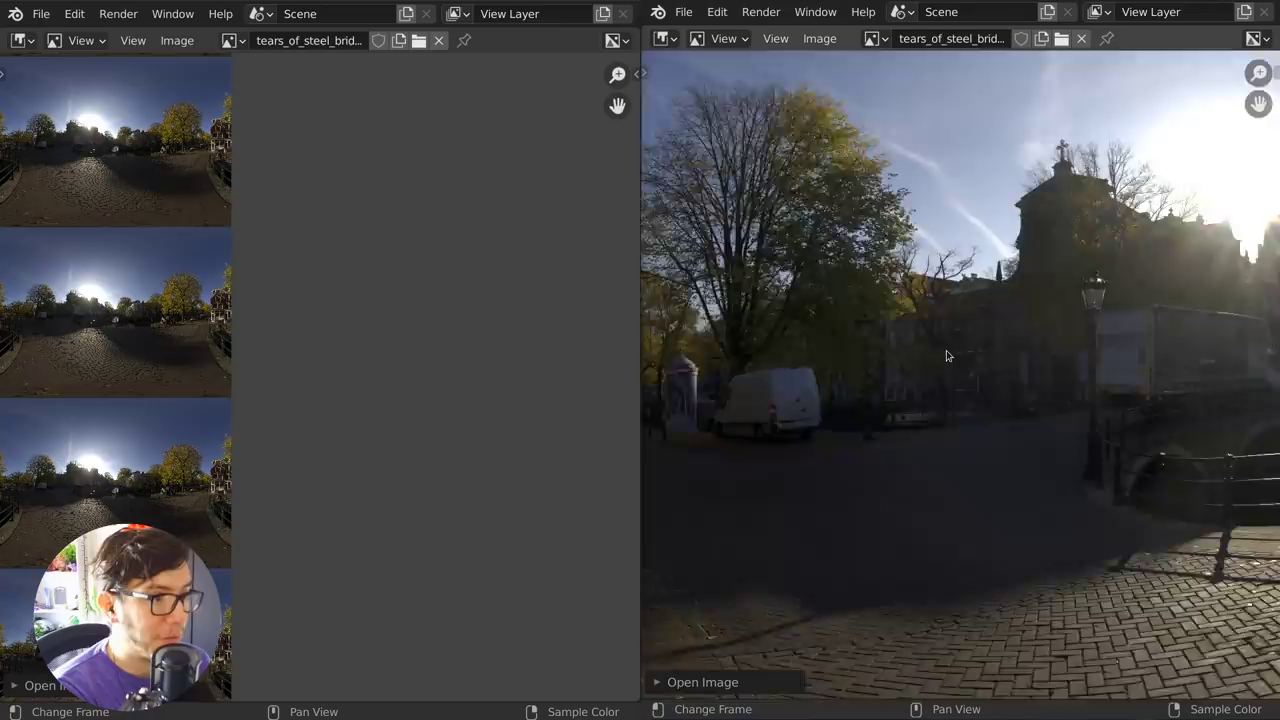
pyautogui.scroll(-2, 950, 357)
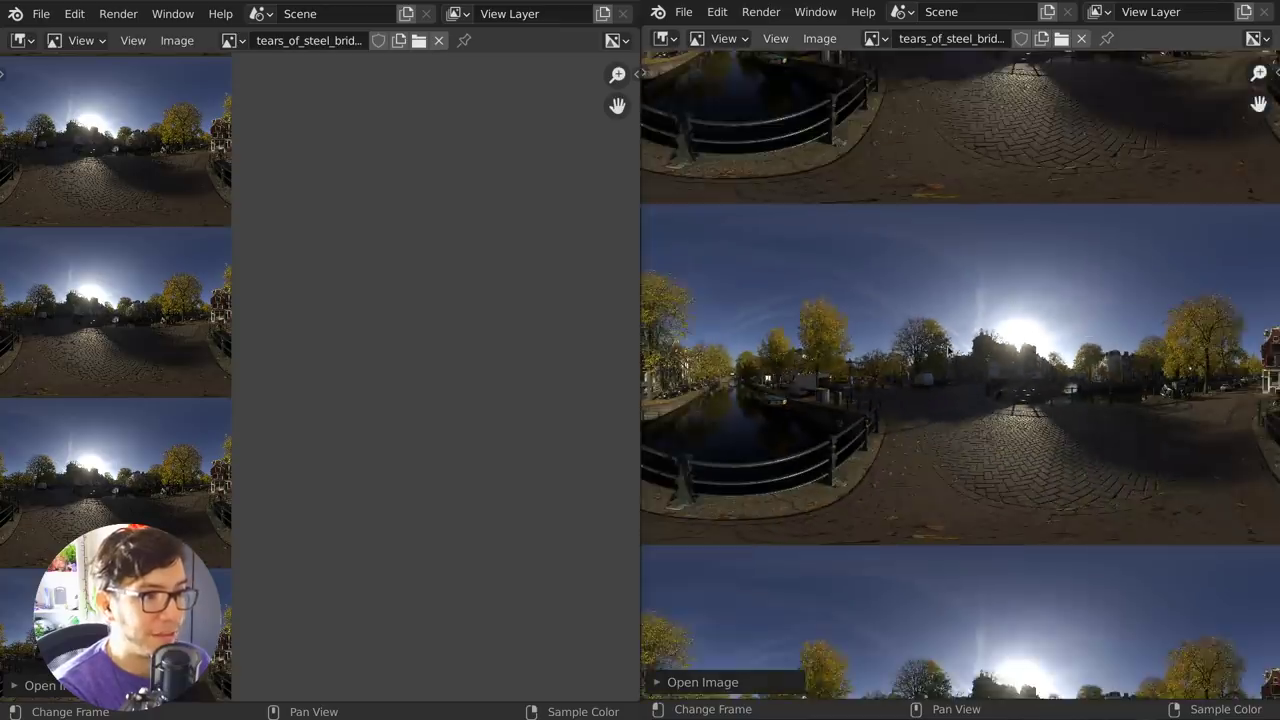
pyautogui.scroll(1, 948, 350)
pyautogui.scroll(8, 236, 444)
pyautogui.scroll(-5, 236, 447)
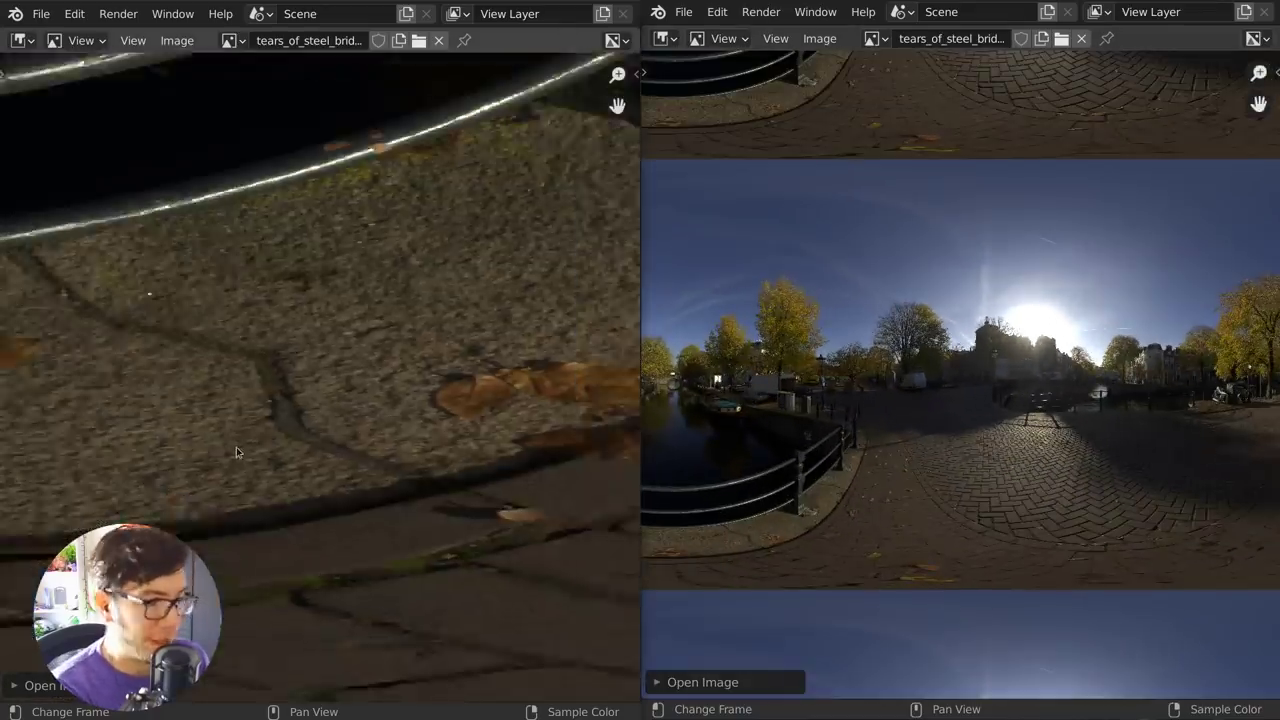
pyautogui.scroll(-3, 282, 451)
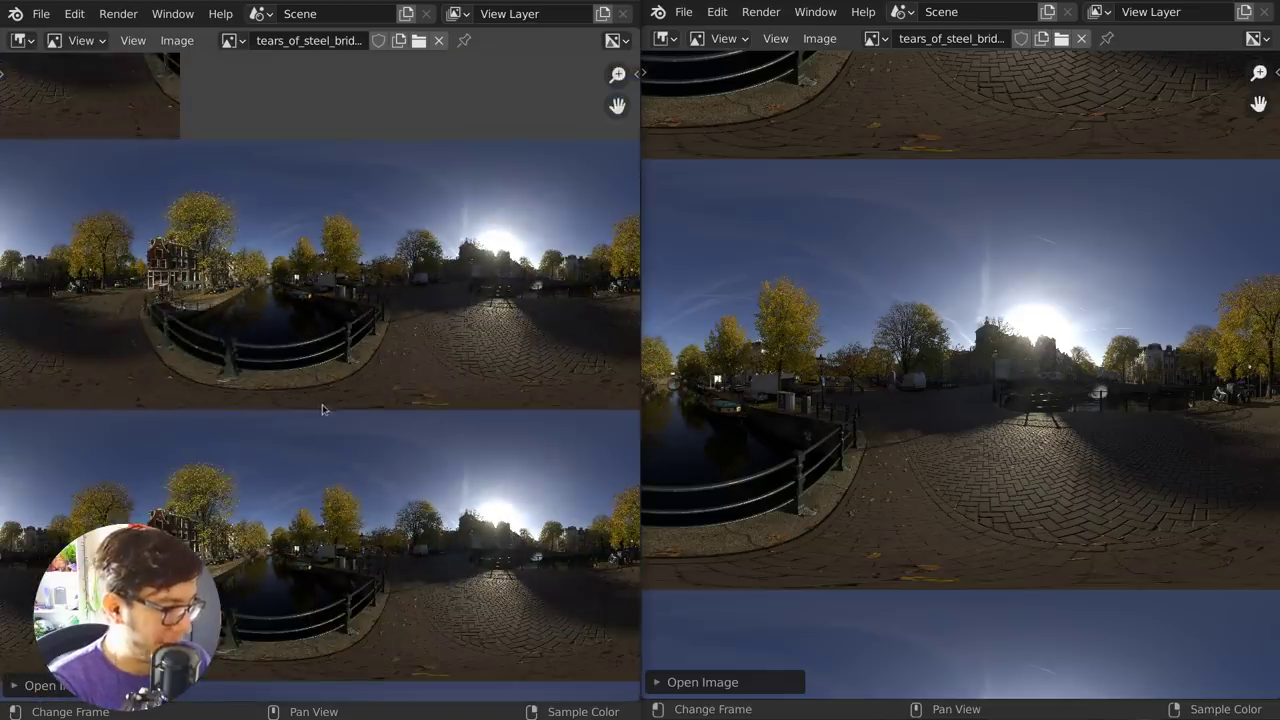
pyautogui.scroll(-2, 321, 406)
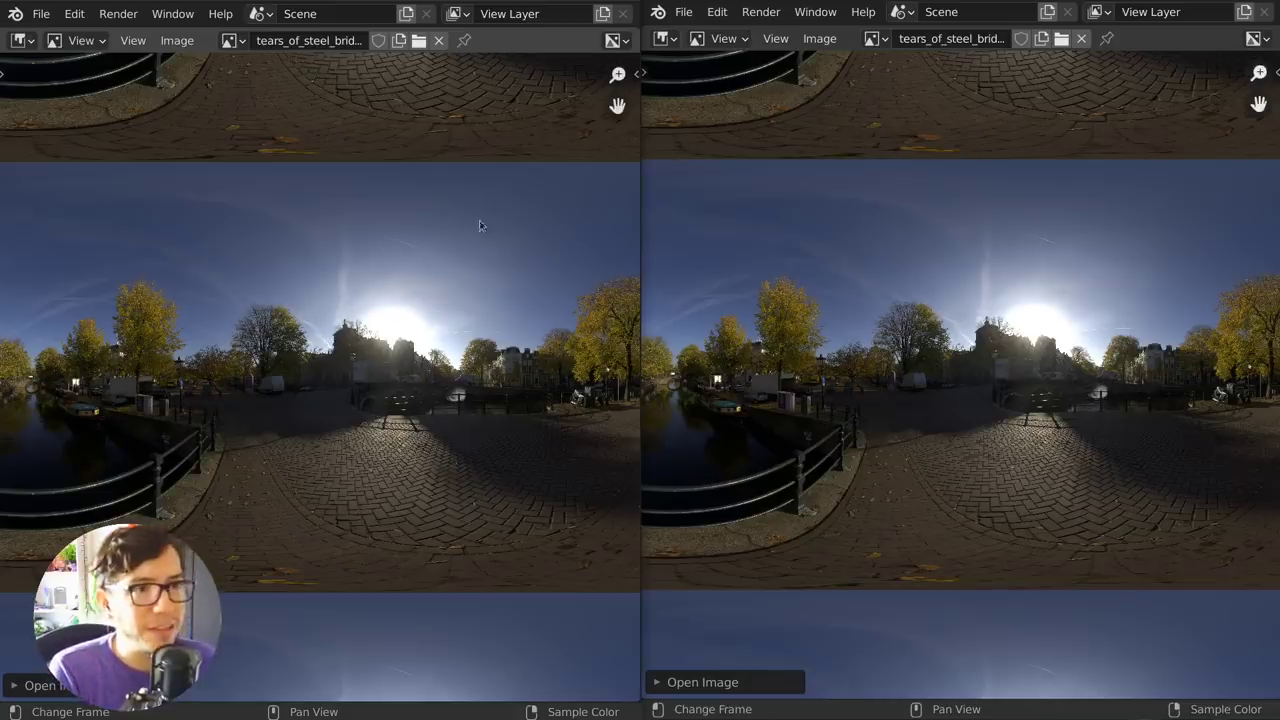
# Step: Switch the Blender 2.90 image editor to Paint mode and paint a wavy white line across the sky
pyautogui.click(82, 41)
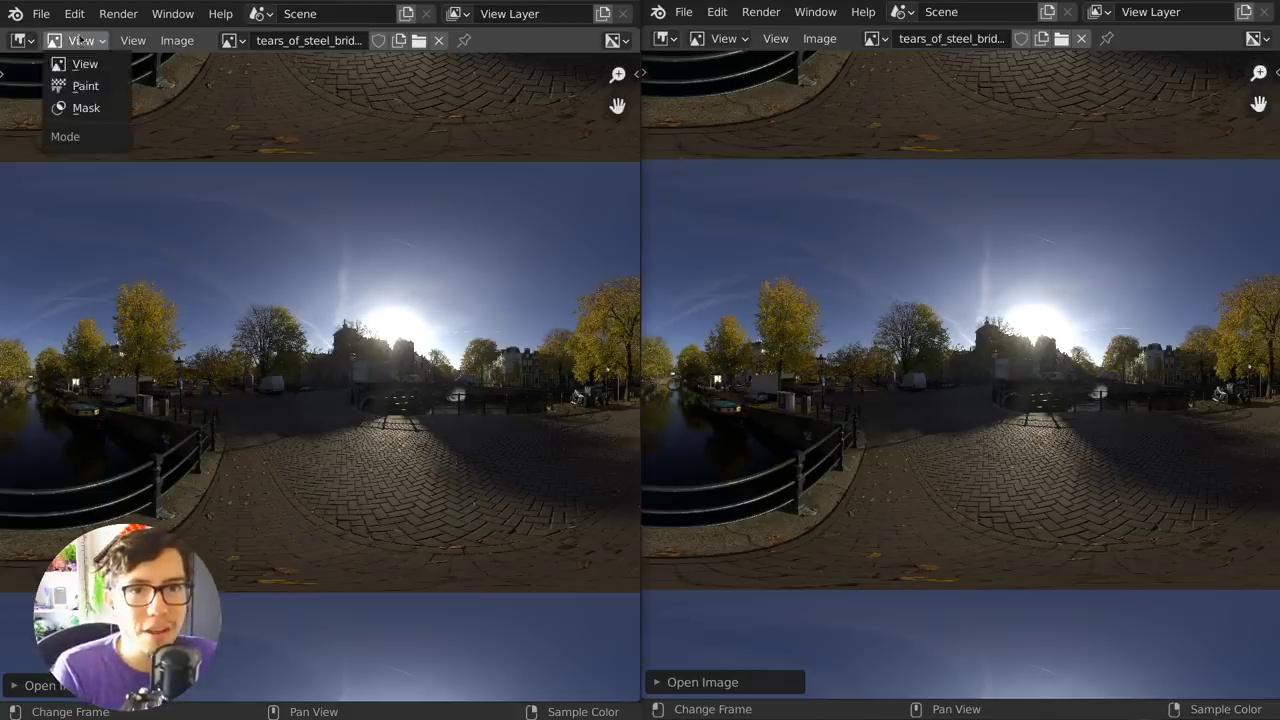
pyautogui.click(90, 86)
pyautogui.moveTo(177, 213)
pyautogui.mouseDown()
pyautogui.moveTo(194, 224)
pyautogui.moveTo(256, 200)
pyautogui.moveTo(261, 210)
pyautogui.mouseUp()
pyautogui.moveTo(305, 250)
pyautogui.mouseDown()
pyautogui.moveTo(337, 239)
pyautogui.moveTo(384, 182)
pyautogui.mouseUp()
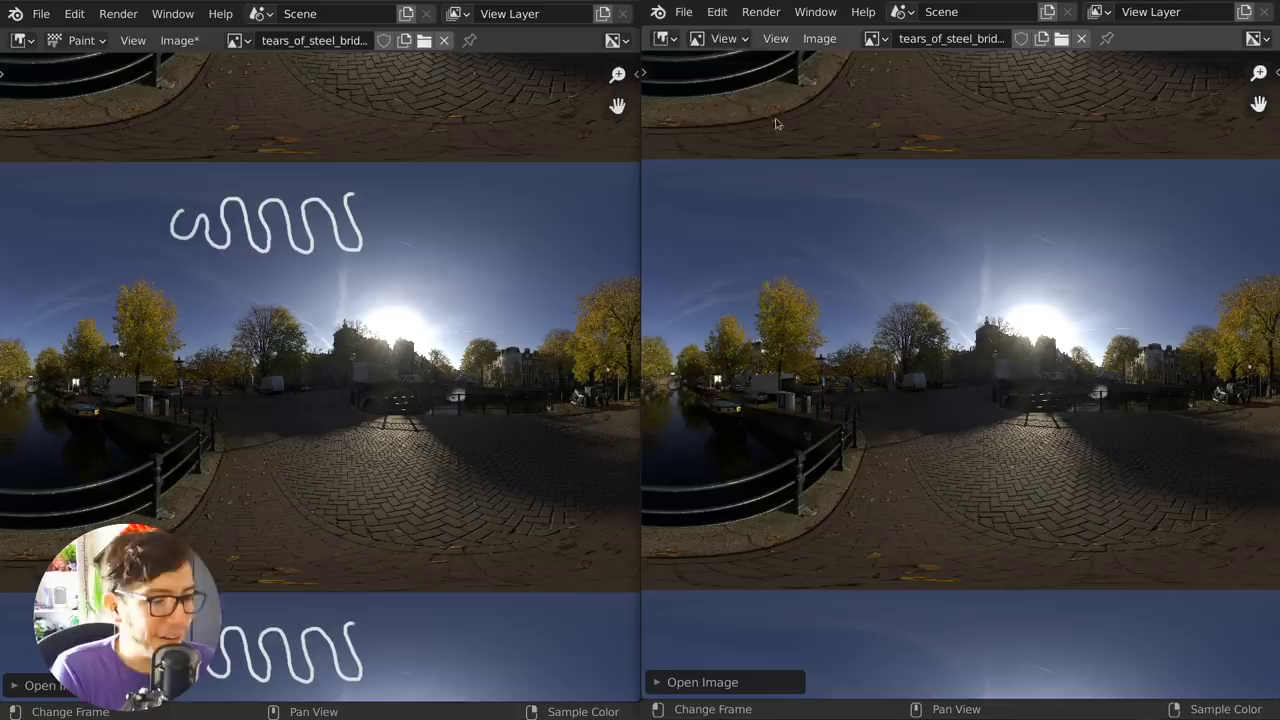
# Step: Switch the Blender 2.91 Alpha image editor to Paint mode and paint a similar wavy white line across the sky
pyautogui.click(718, 38)
pyautogui.click(727, 85)
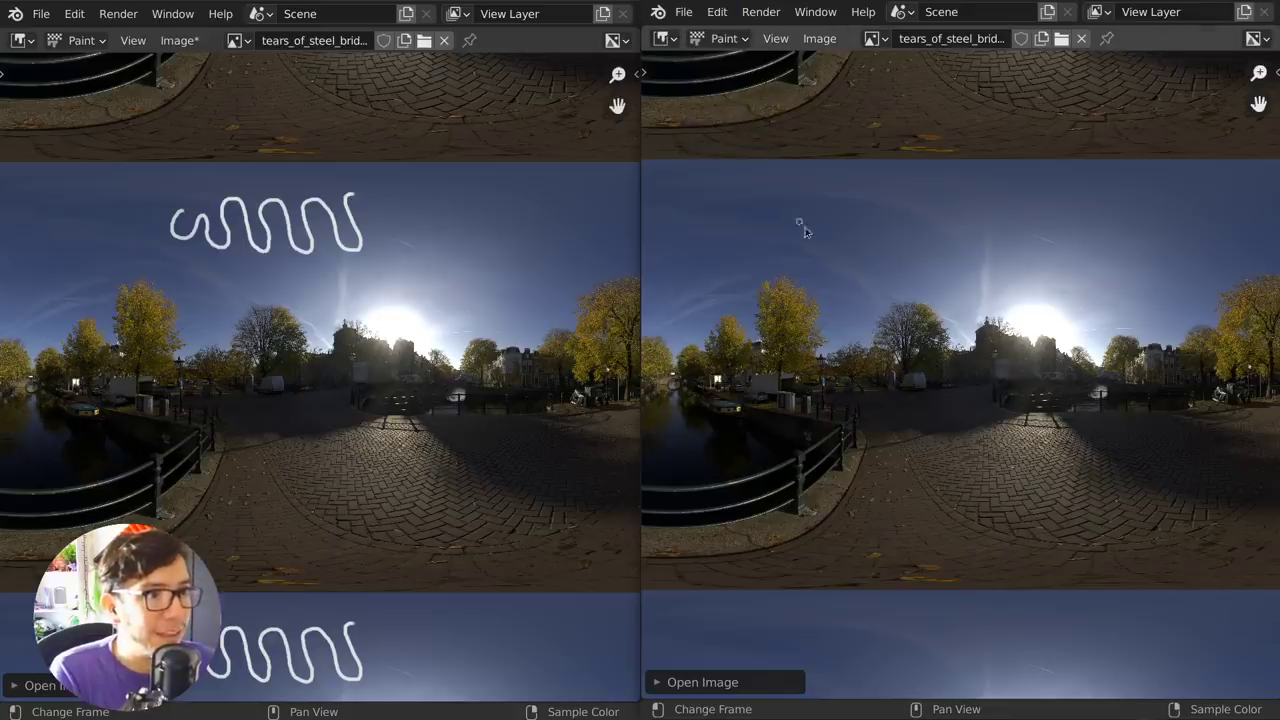
pyautogui.moveTo(809, 231)
pyautogui.mouseDown()
pyautogui.moveTo(829, 224)
pyautogui.moveTo(840, 251)
pyautogui.moveTo(858, 226)
pyautogui.moveTo(876, 250)
pyautogui.moveTo(897, 220)
pyautogui.moveTo(923, 261)
pyautogui.moveTo(955, 260)
pyautogui.moveTo(987, 228)
pyautogui.moveTo(1003, 241)
pyautogui.mouseUp()
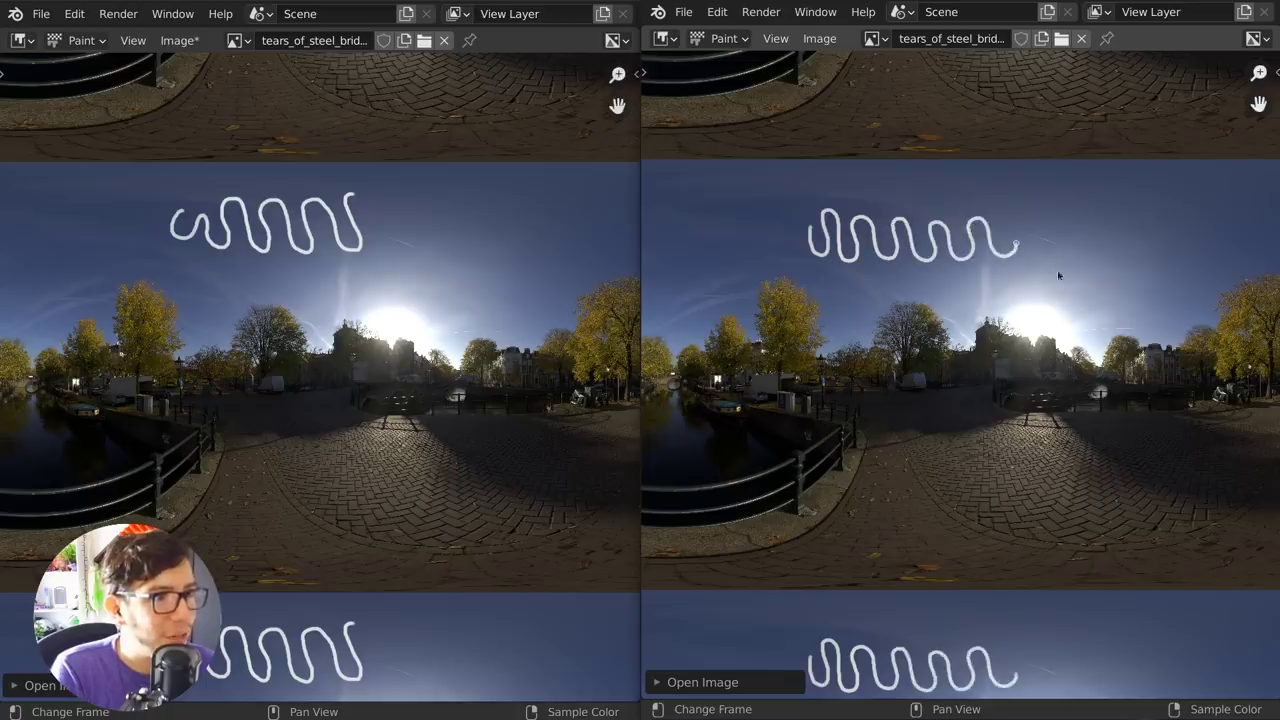
# Step: Compare how the painted HDR panorama pans and zooms in both image editors
pyautogui.moveTo(1055, 277)
pyautogui.mouseDown(button='middle')
pyautogui.moveTo(910, 418)
pyautogui.moveTo(978, 342)
pyautogui.mouseUp(button='middle')
pyautogui.moveTo(978, 342); pyautogui.dragTo(1040, 318)
pyautogui.moveTo(1040, 318)
pyautogui.keyDown('ctrl'); pyautogui.mouseDown(button='middle')
pyautogui.moveTo(983, 407)
pyautogui.moveTo(960, 400)
pyautogui.mouseUp(button='middle'); pyautogui.keyUp('ctrl')
pyautogui.moveTo(936, 420)
pyautogui.mouseDown()
pyautogui.moveTo(985, 421)
pyautogui.moveTo(989, 404)
pyautogui.moveTo(978, 406)
pyautogui.mouseUp()
pyautogui.moveTo(334, 460); pyautogui.dragTo(271, 551, button='middle')
pyautogui.keyDown('ctrl'); pyautogui.moveTo(392, 355); pyautogui.dragTo(301, 446, button='middle'); pyautogui.keyUp('ctrl')
pyautogui.moveTo(293, 512); pyautogui.dragTo(380, 400, button='middle')
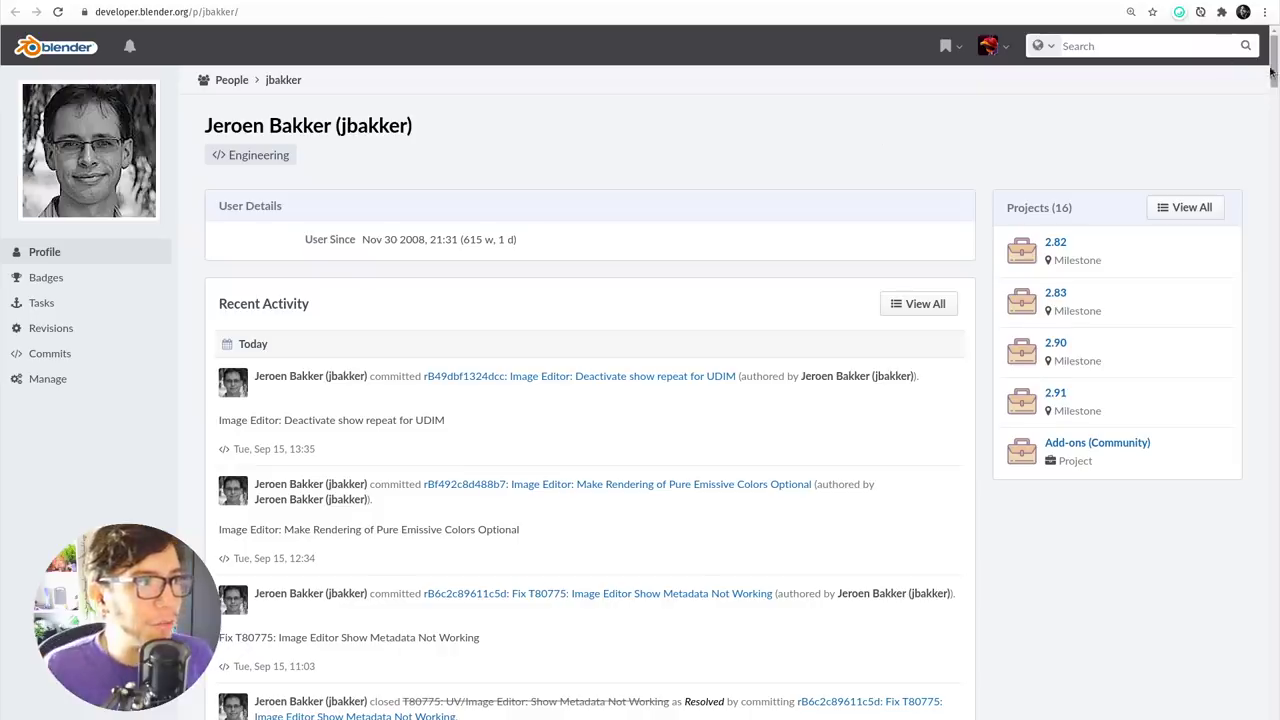
# Step: In the web browser, skim the developer's recent activity on developer.blender.org and view the "Make Rendering of Pure Emissive Colors Optional" commit
pyautogui.moveTo(1273, 70); pyautogui.dragTo(1273, 123)
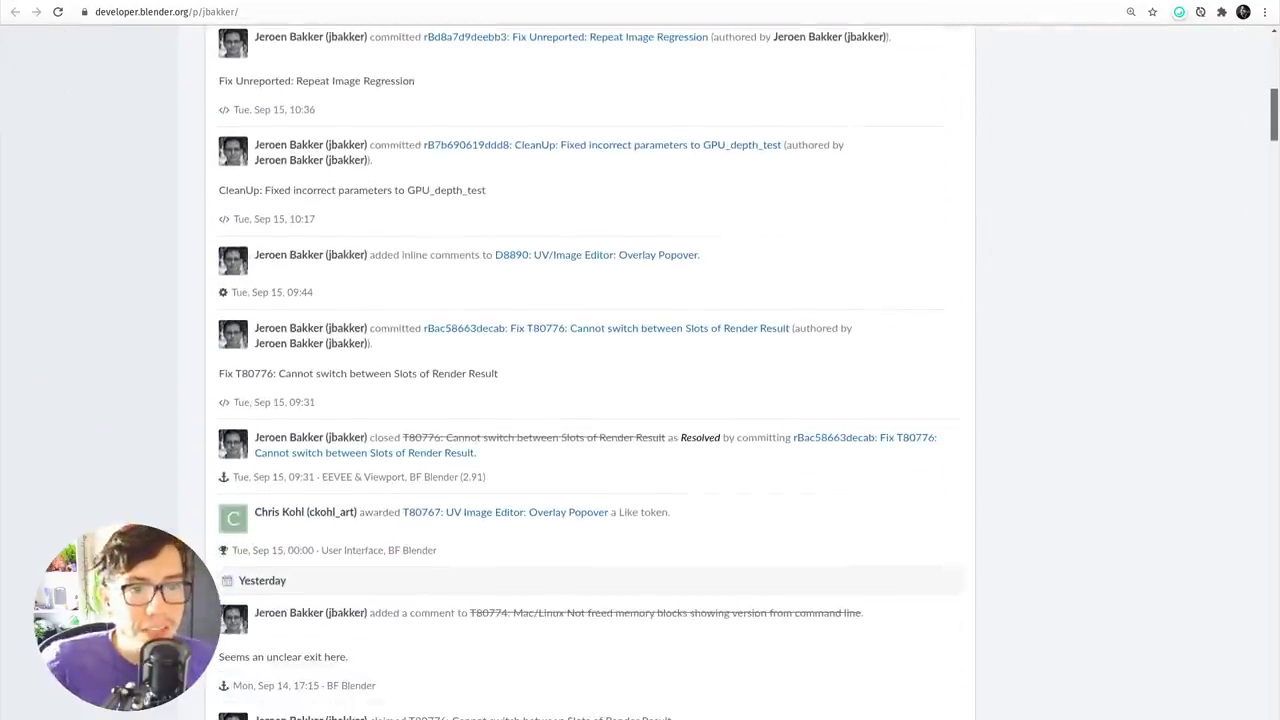
pyautogui.scroll(-2, 1191, 129)
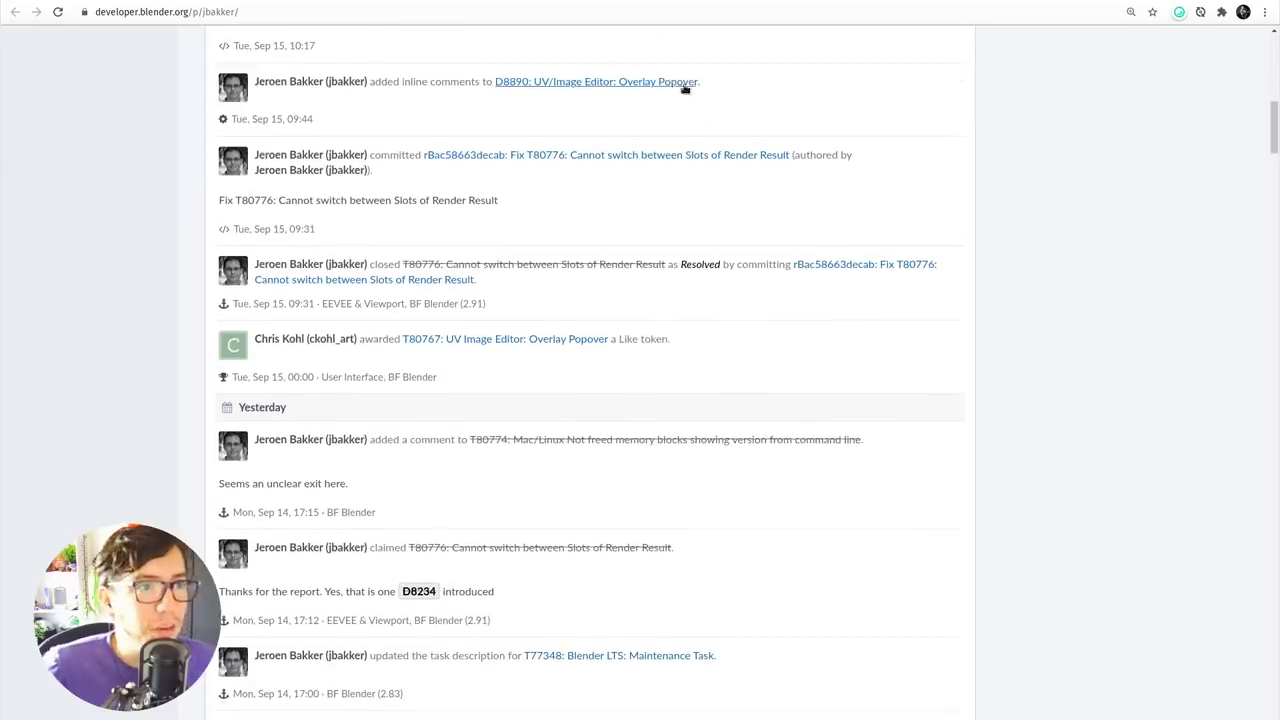
pyautogui.moveTo(1272, 149); pyautogui.dragTo(1270, 76)
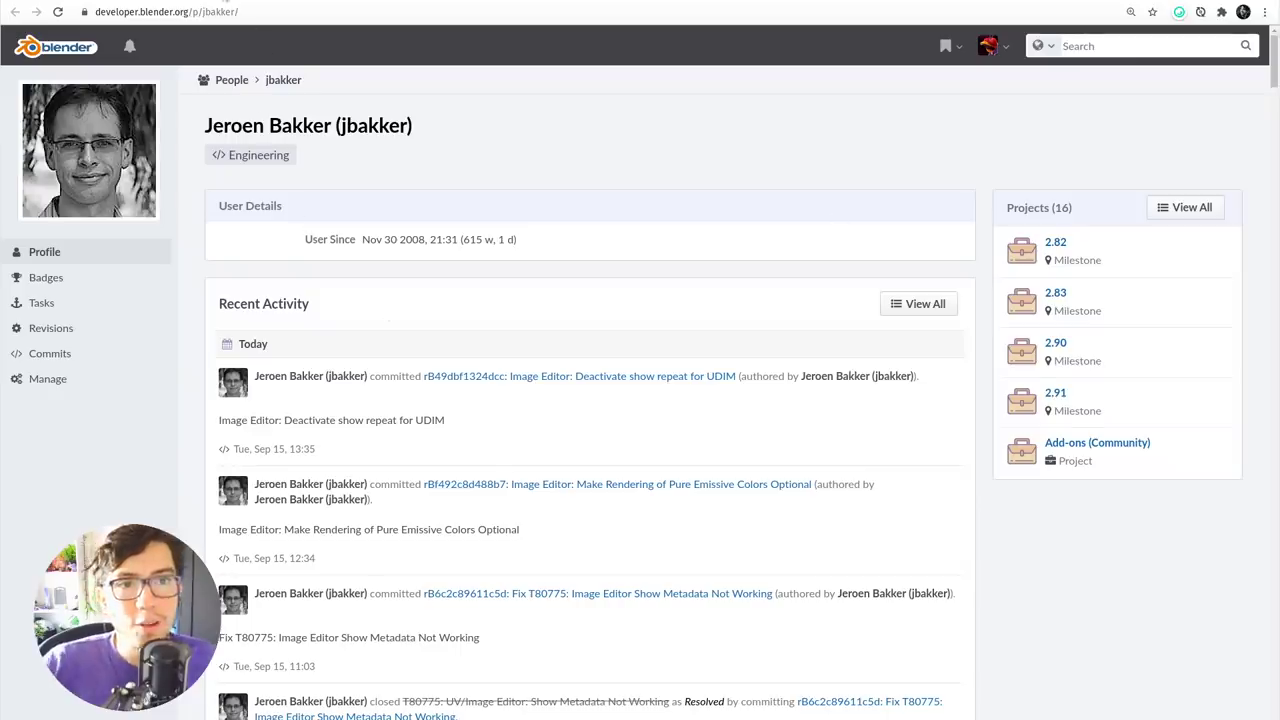
pyautogui.click(222, 1)
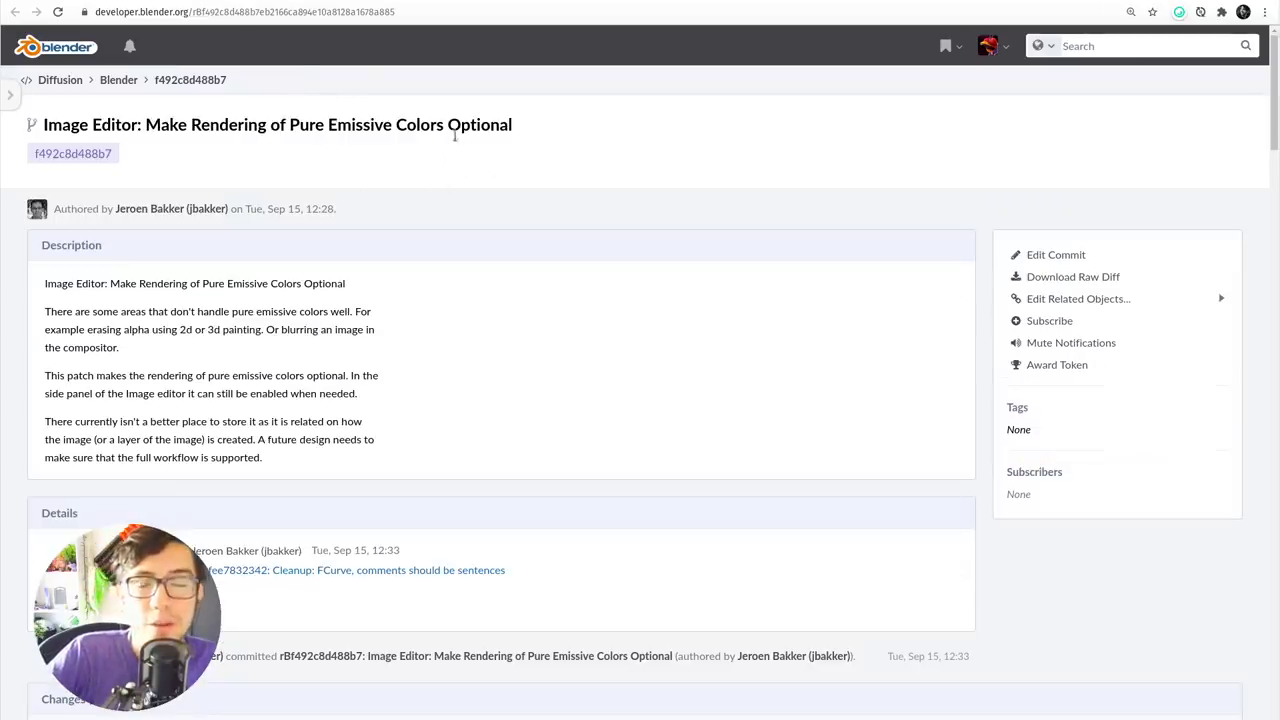
# Step: Look over the Tears of Steel Bridge page on HDRI Haven
pyautogui.hotkey('ctrl', 'Tab')
pyautogui.click(674, 200)
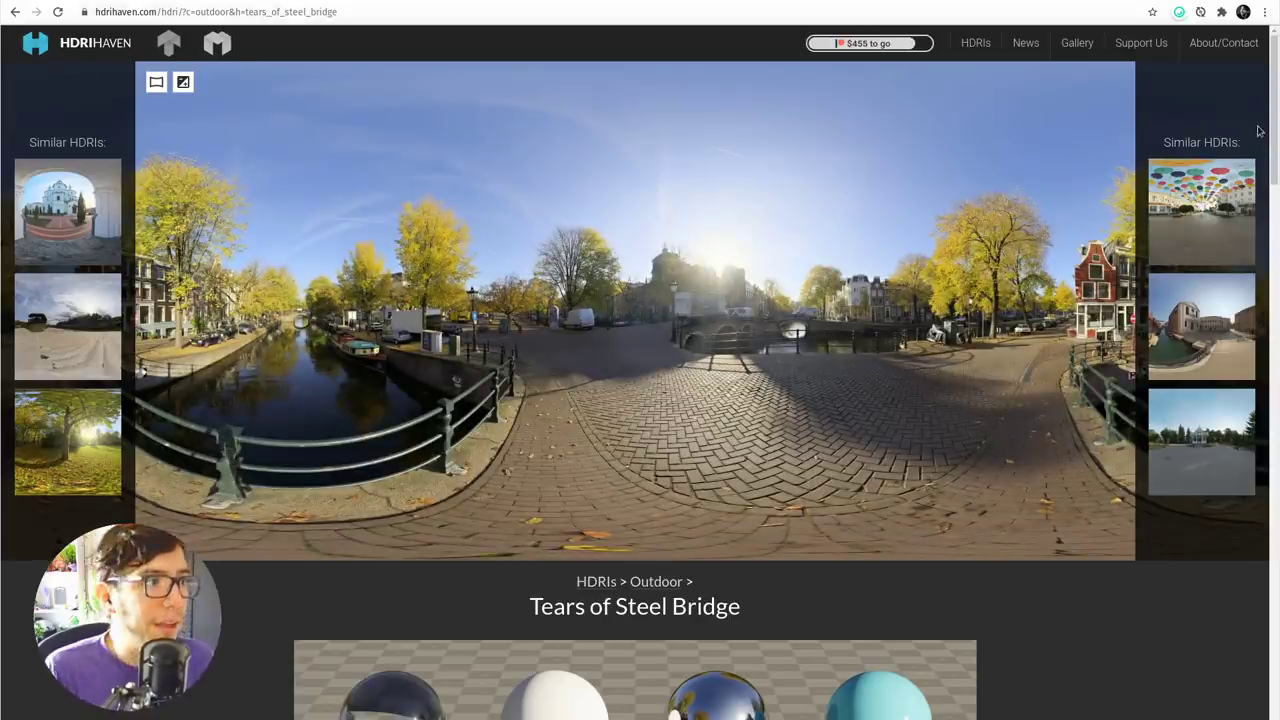
pyautogui.scroll(-1, 1272, 157)
pyautogui.moveTo(1273, 157); pyautogui.dragTo(1235, 43)
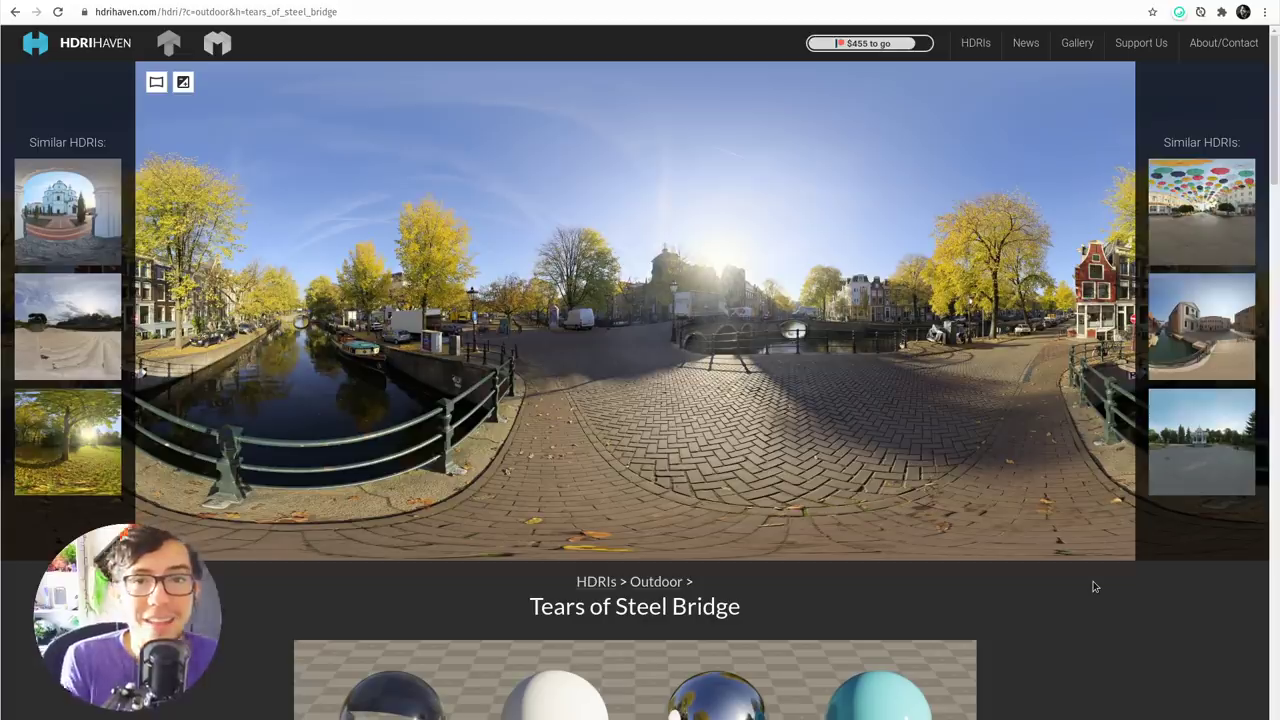